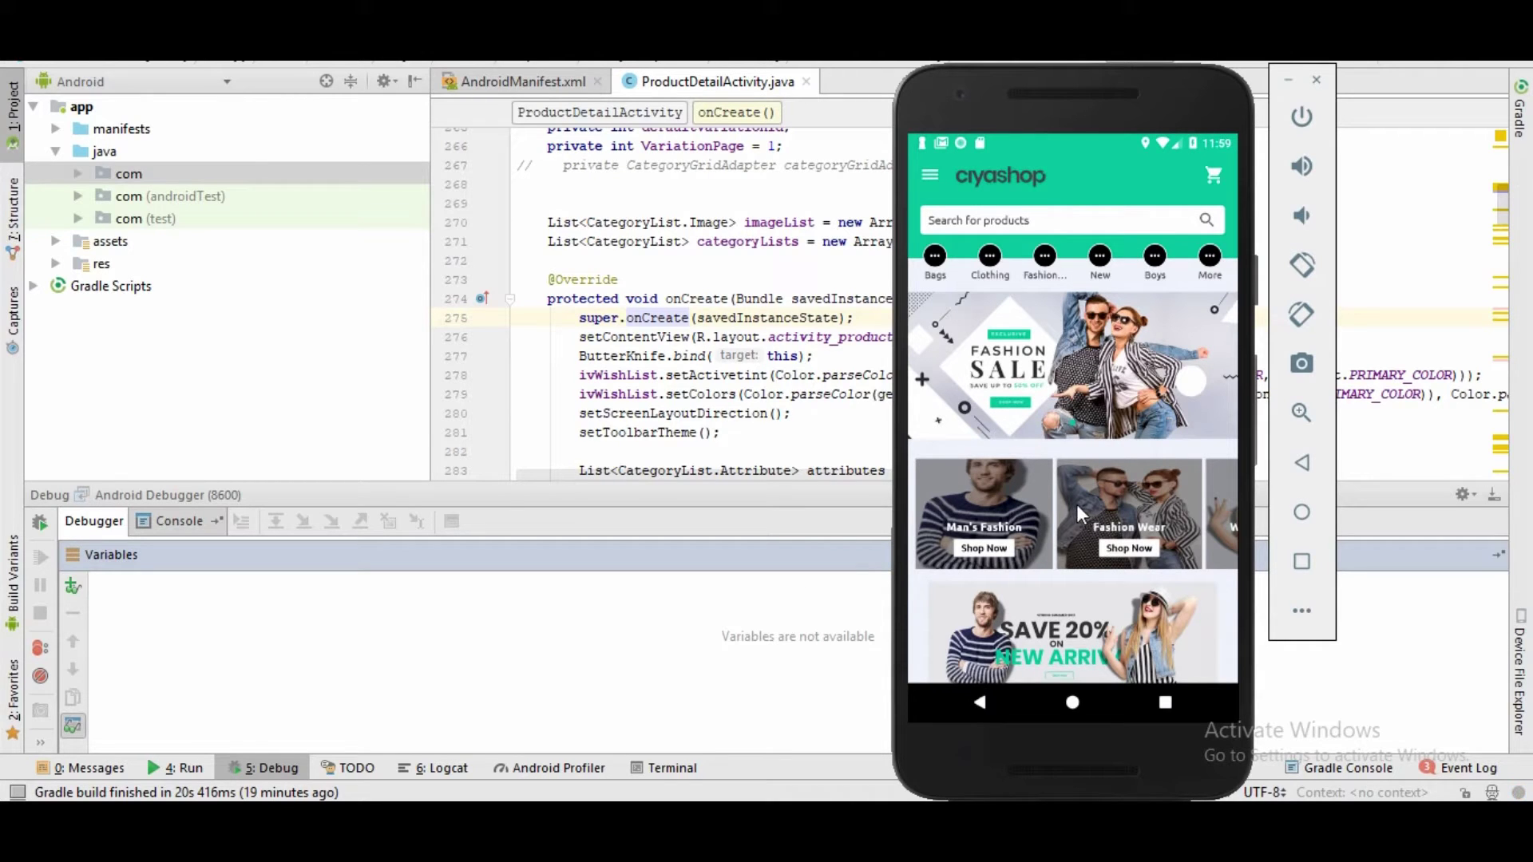
Examine the home screen of the CiyaShop app in the emulator down to its popular and special deal product sections.
{"action": "scroll", "coordinate": [1084, 519], "scroll_direction": "down", "scroll_amount": 1}
{"action": "scroll", "coordinate": [1086, 527], "scroll_direction": "down", "scroll_amount": 3}
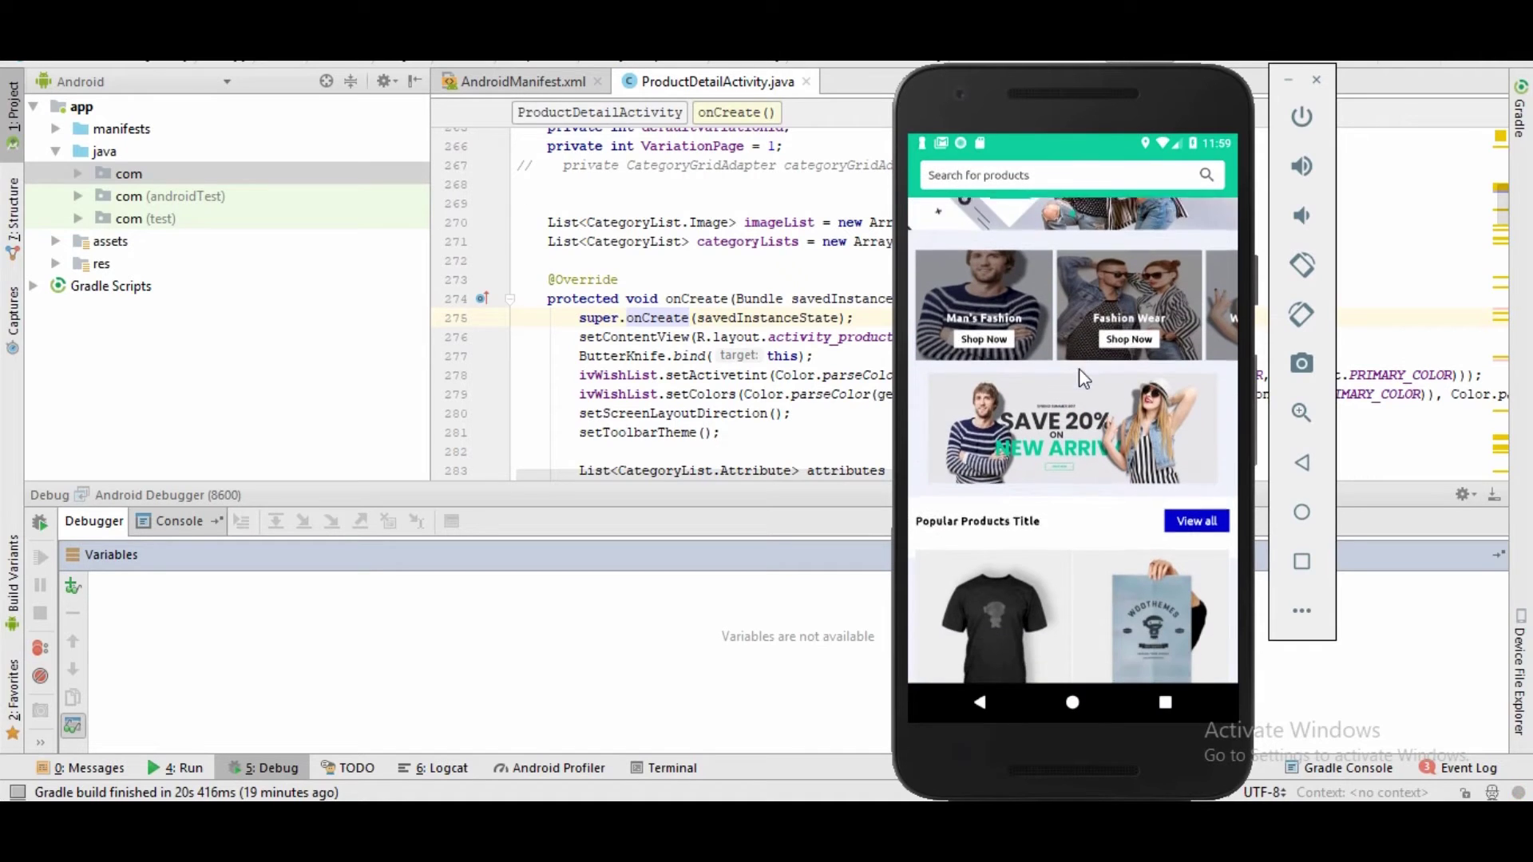
{"action": "left_click_drag", "start_coordinate": [1095, 492], "coordinate": [1061, 479]}
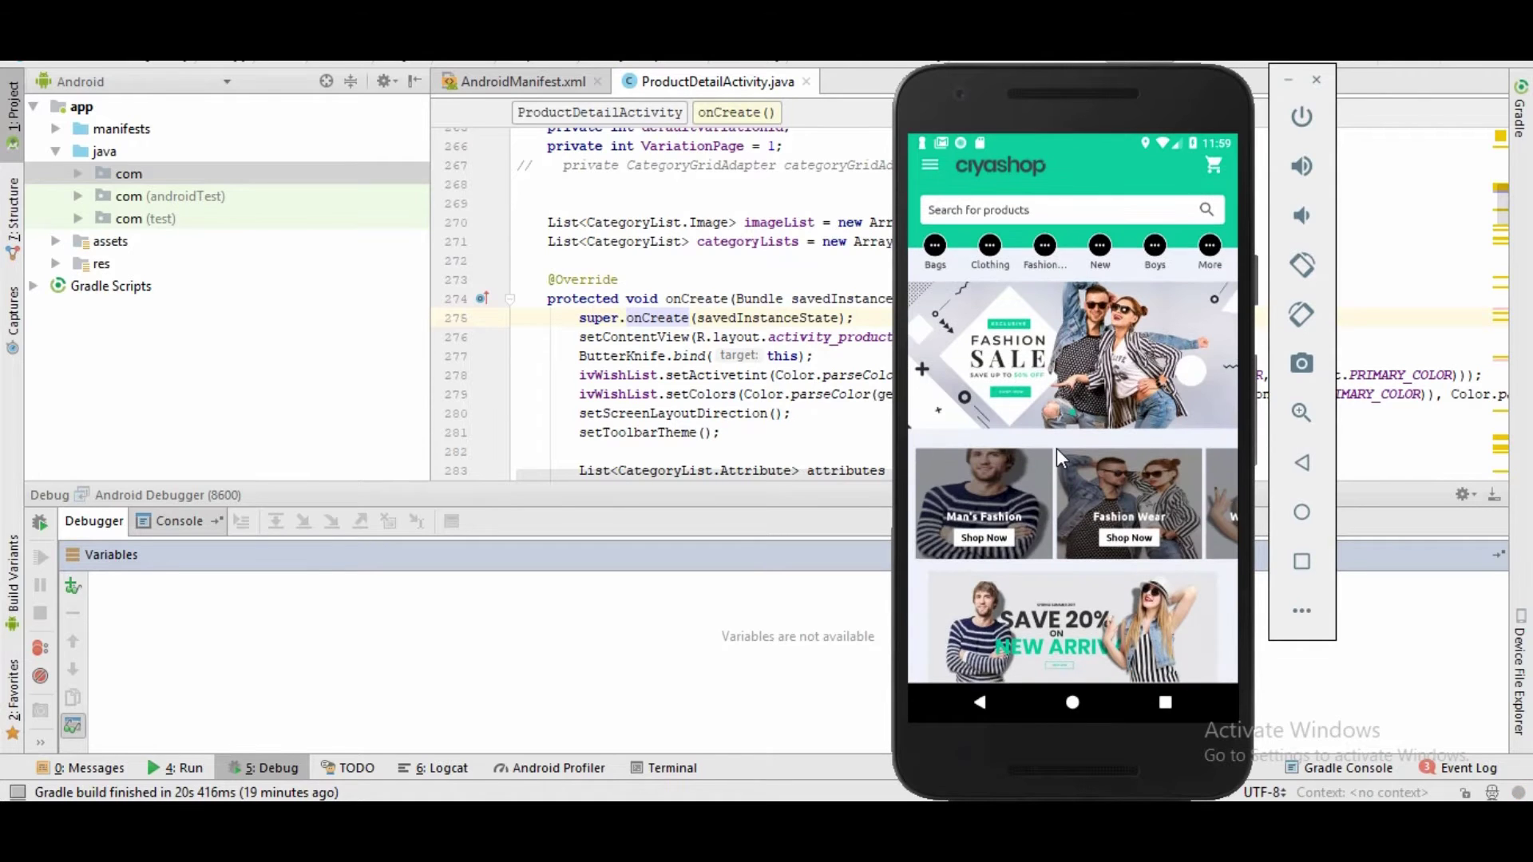
{"action": "scroll", "coordinate": [1092, 574], "scroll_direction": "down", "scroll_amount": 1}
{"action": "left_click_drag", "start_coordinate": [1075, 608], "coordinate": [1067, 444]}
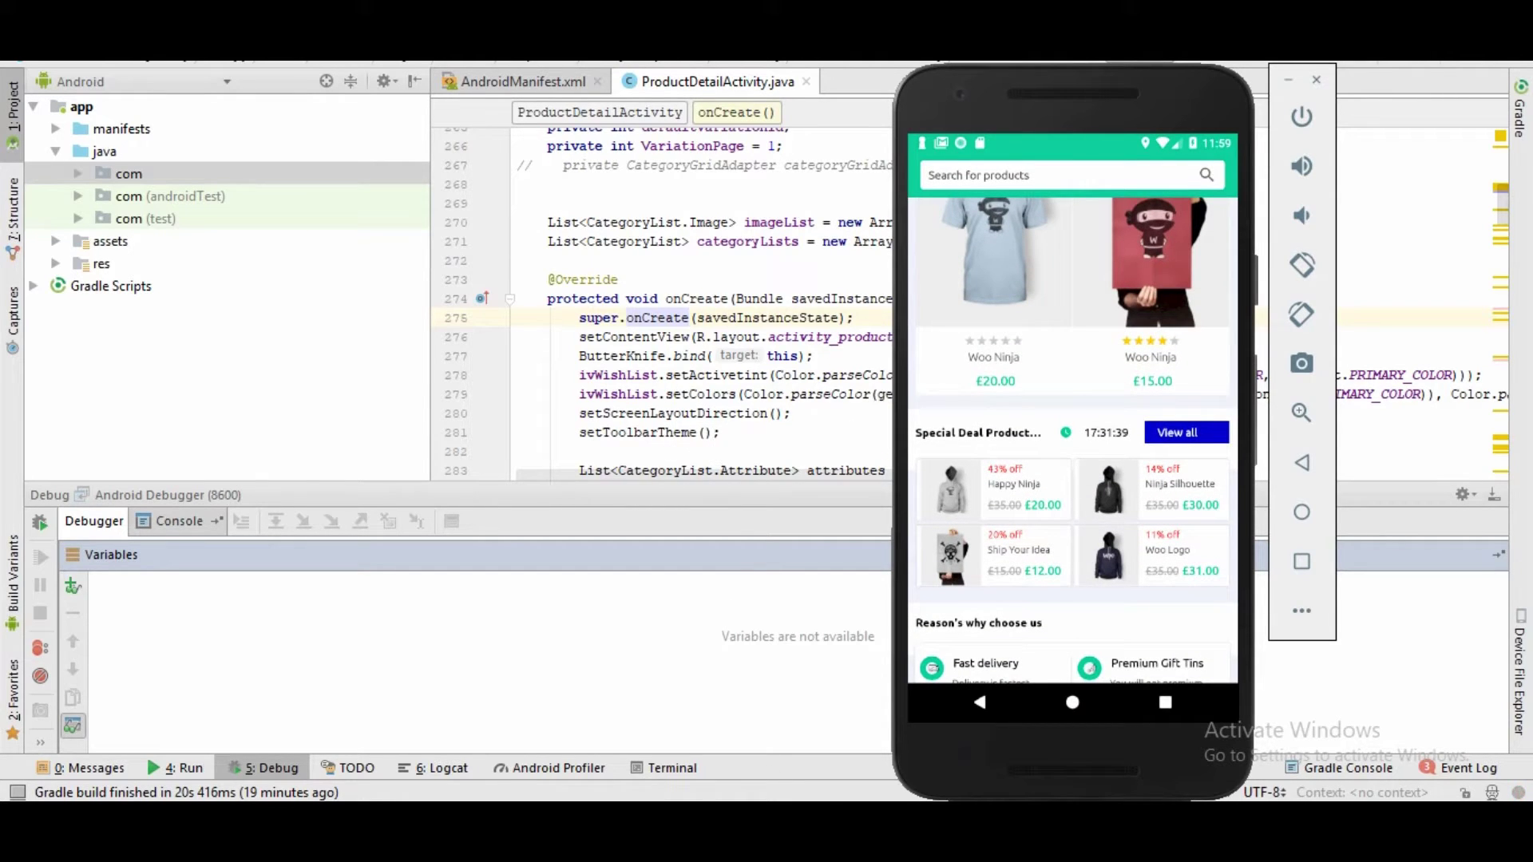
Switch to the WordPress dashboard in the browser and open the Products carousel section of App Settings.
{"action": "left_click", "coordinate": [582, 821]}
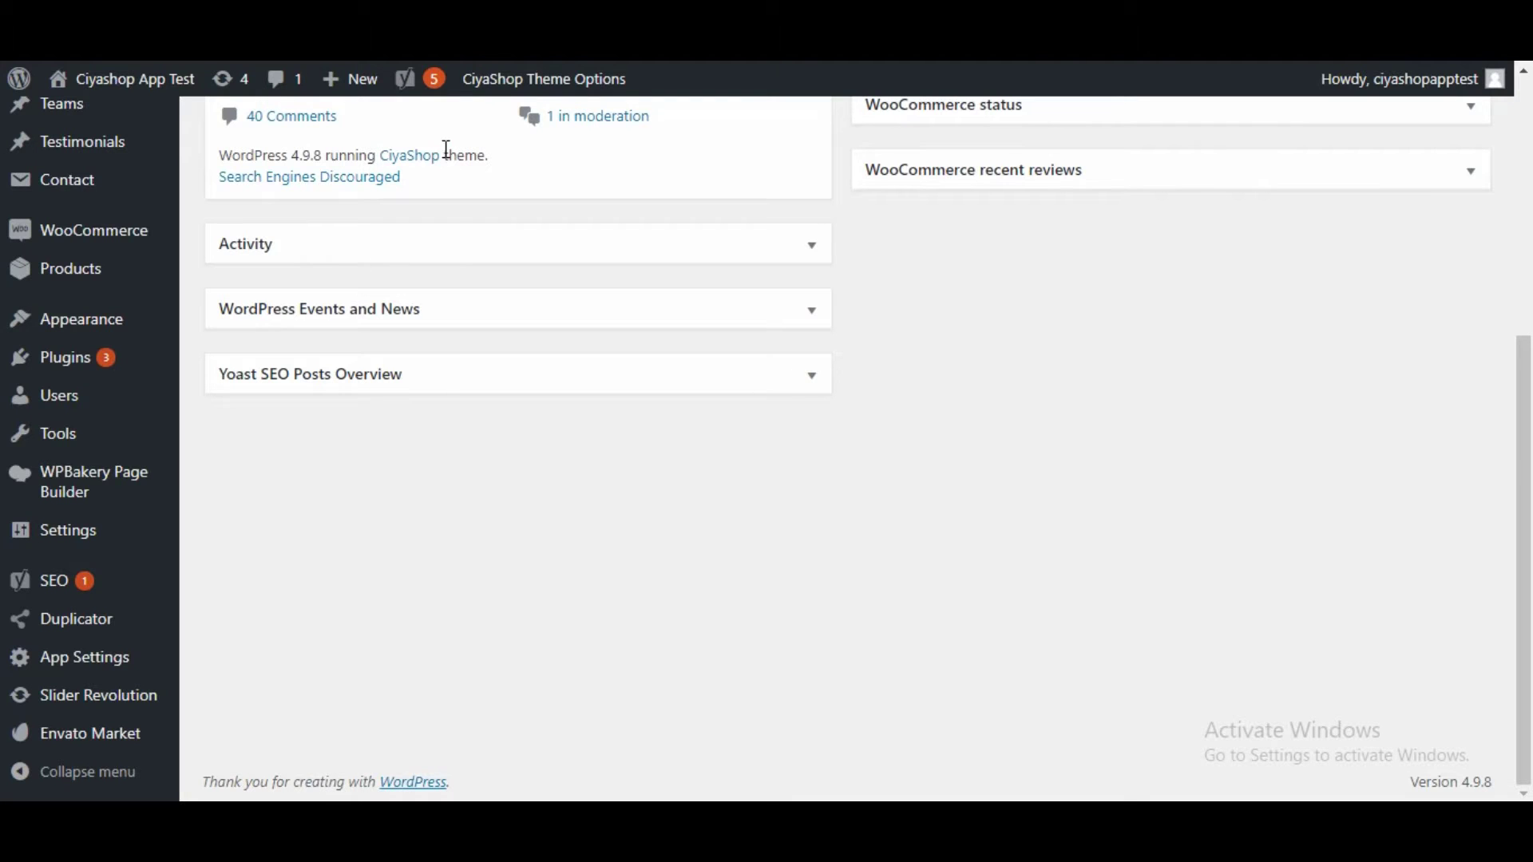
{"action": "mouse_move", "coordinate": [112, 675]}
{"action": "scroll", "coordinate": [112, 680], "scroll_direction": "up", "scroll_amount": 4}
{"action": "scroll", "coordinate": [96, 639], "scroll_direction": "down", "scroll_amount": 4}
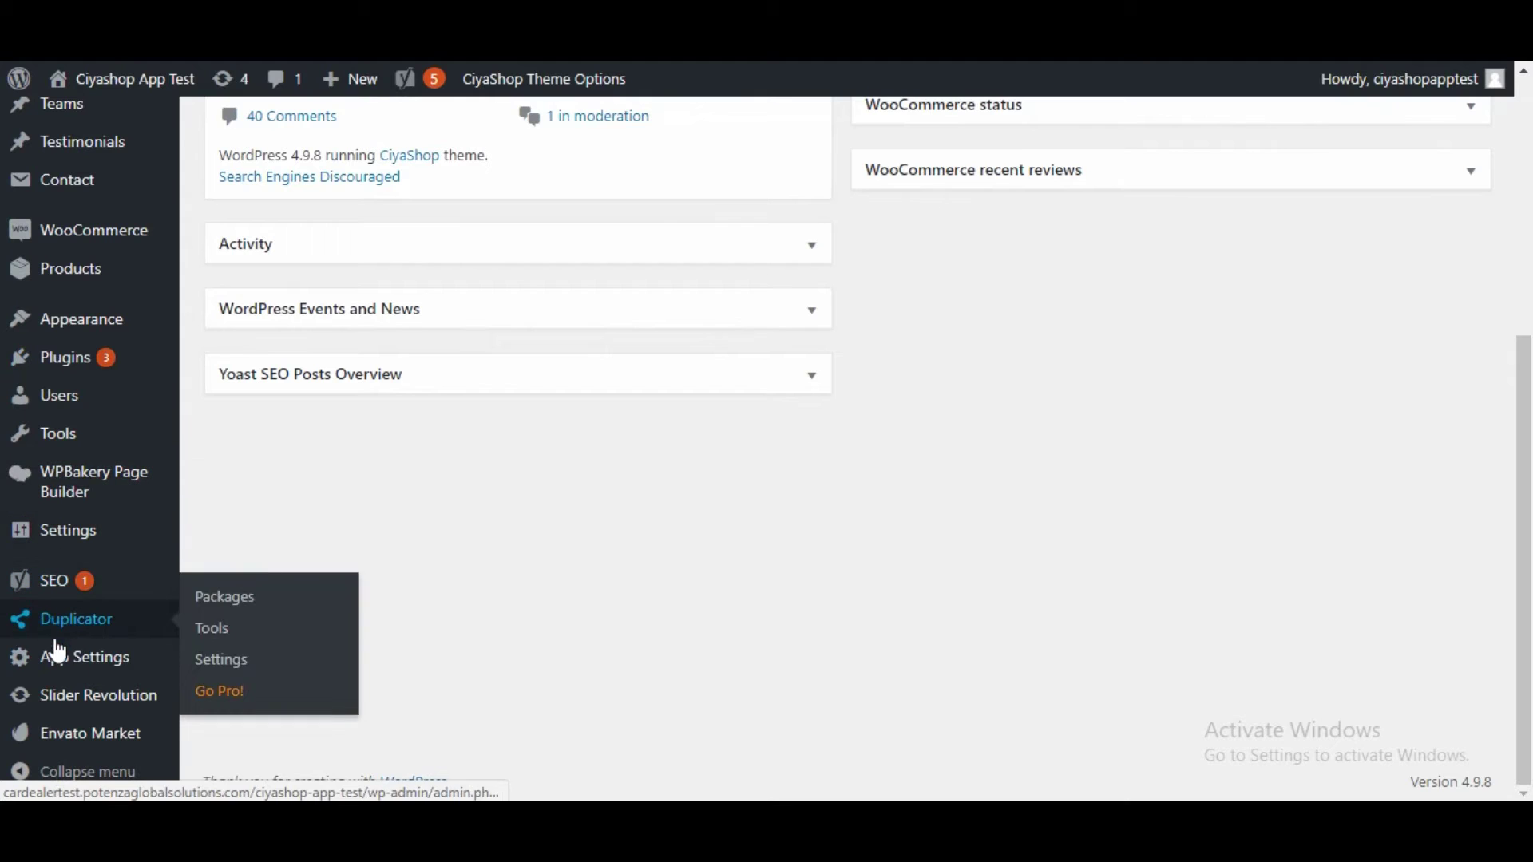
{"action": "mouse_move", "coordinate": [58, 651]}
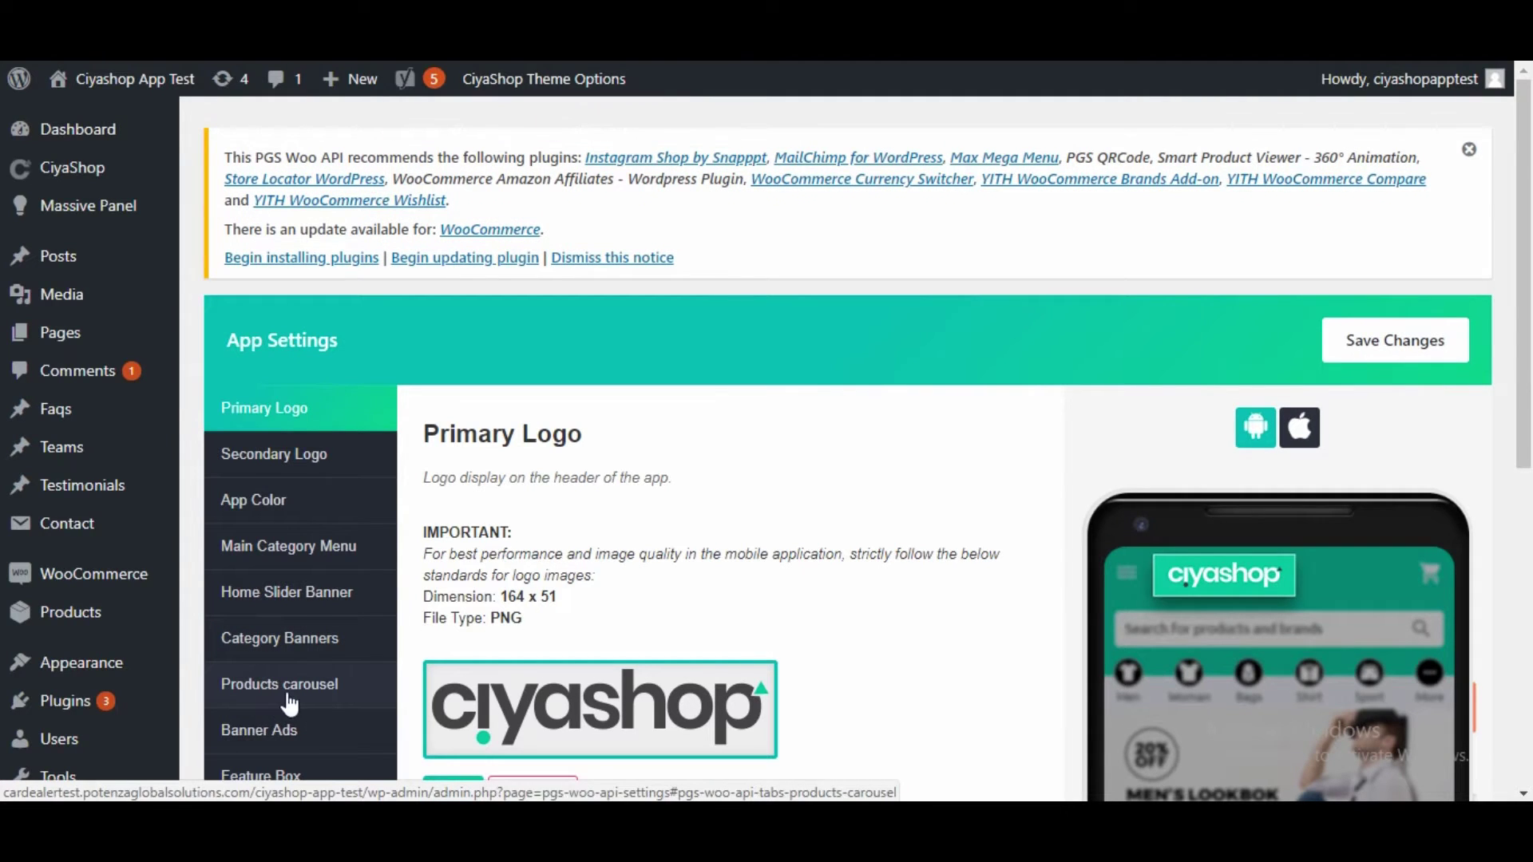
{"action": "left_click", "coordinate": [305, 688]}
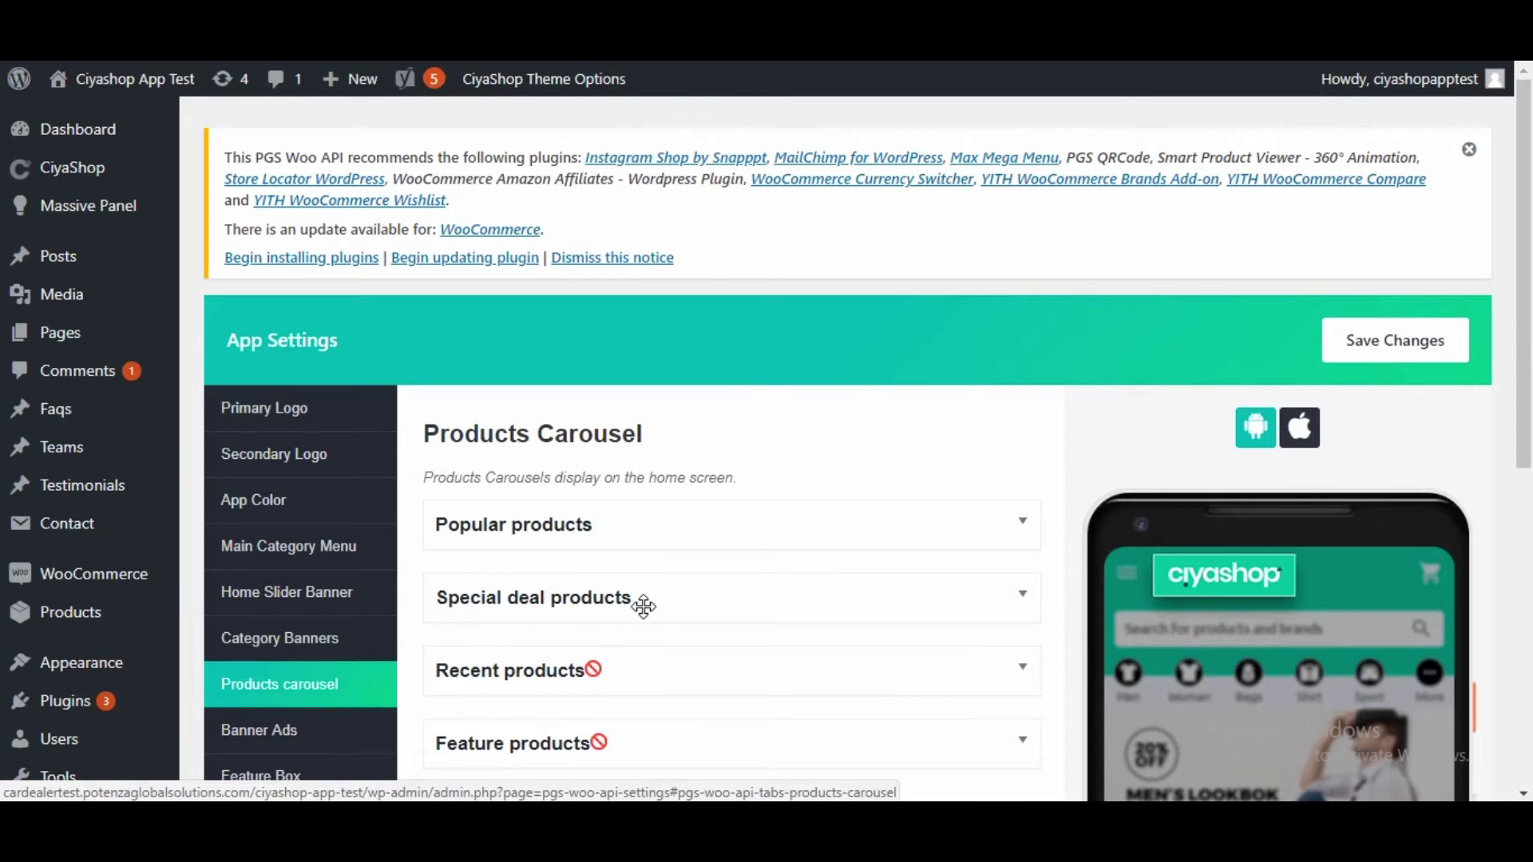
Switch to the emulator and compare the product sections on the app's home screen with the carousel list.
{"action": "left_click", "coordinate": [801, 822]}
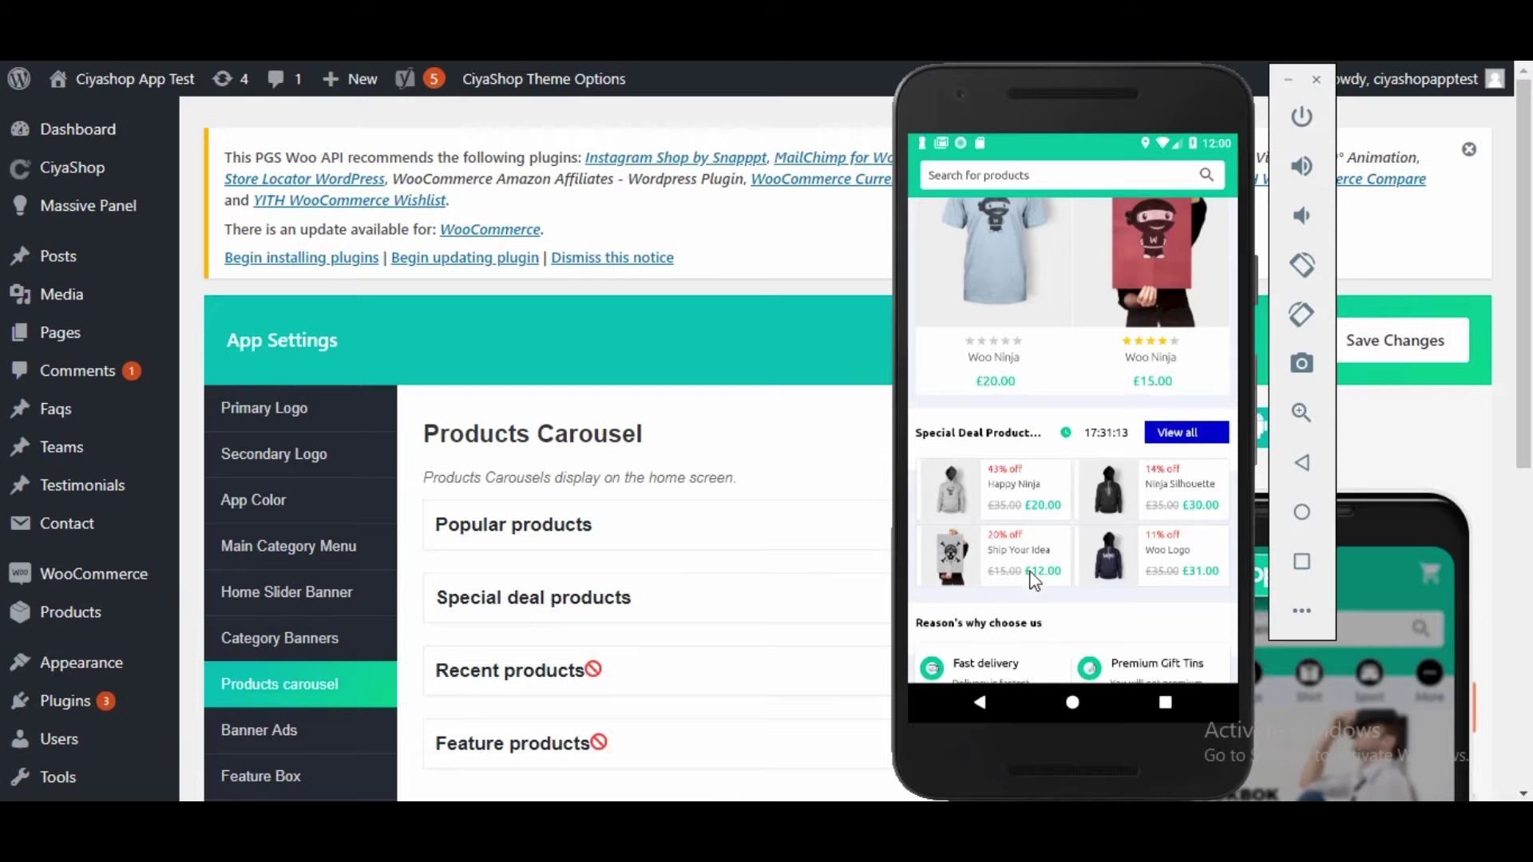
{"action": "scroll", "coordinate": [1064, 386], "scroll_direction": "down", "scroll_amount": 3}
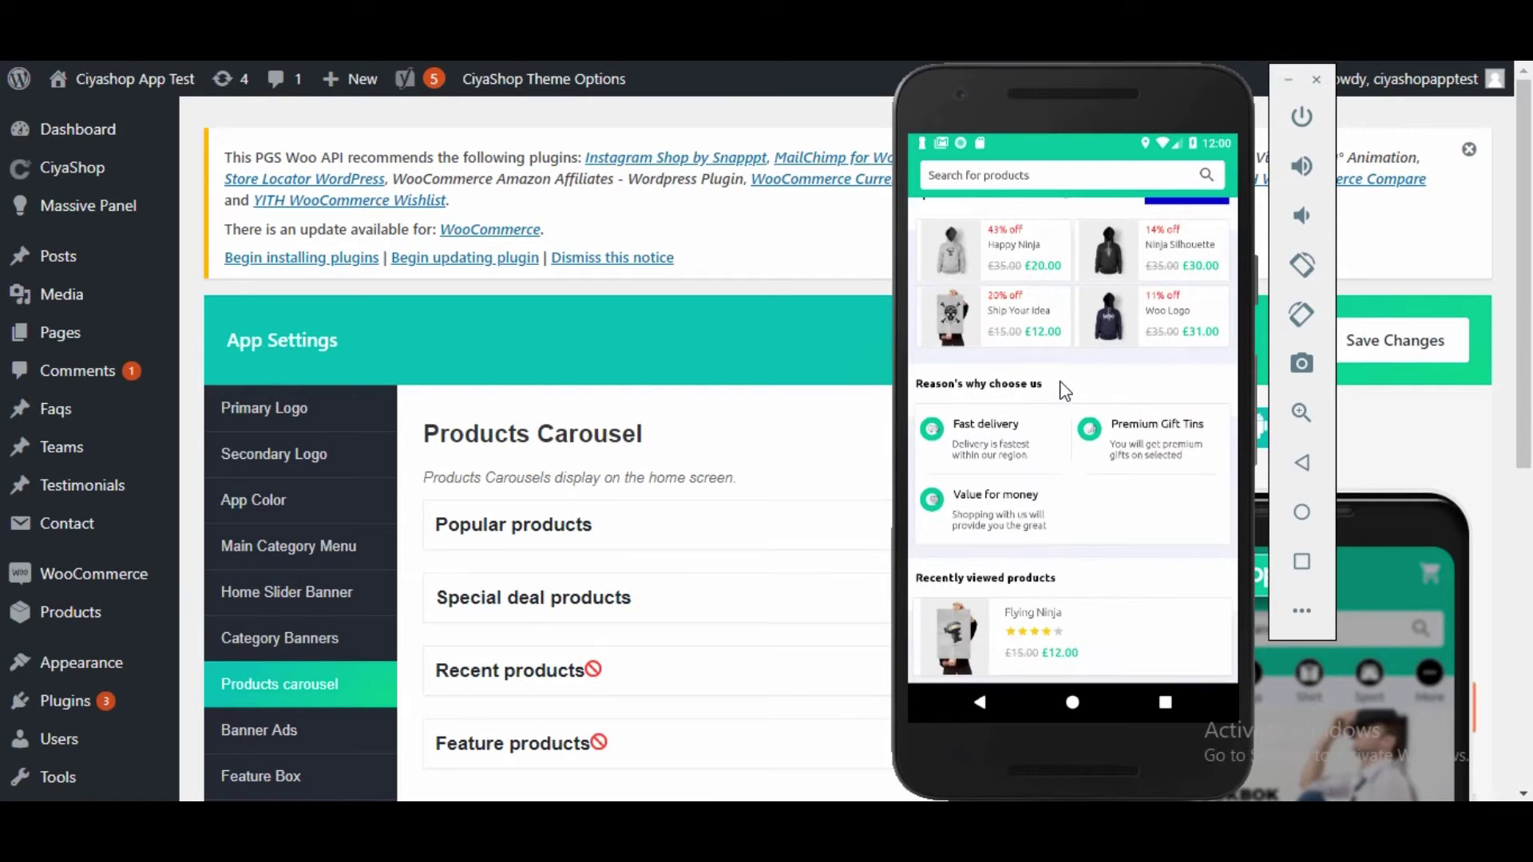
{"action": "scroll", "coordinate": [1046, 467], "scroll_direction": "up", "scroll_amount": 3}
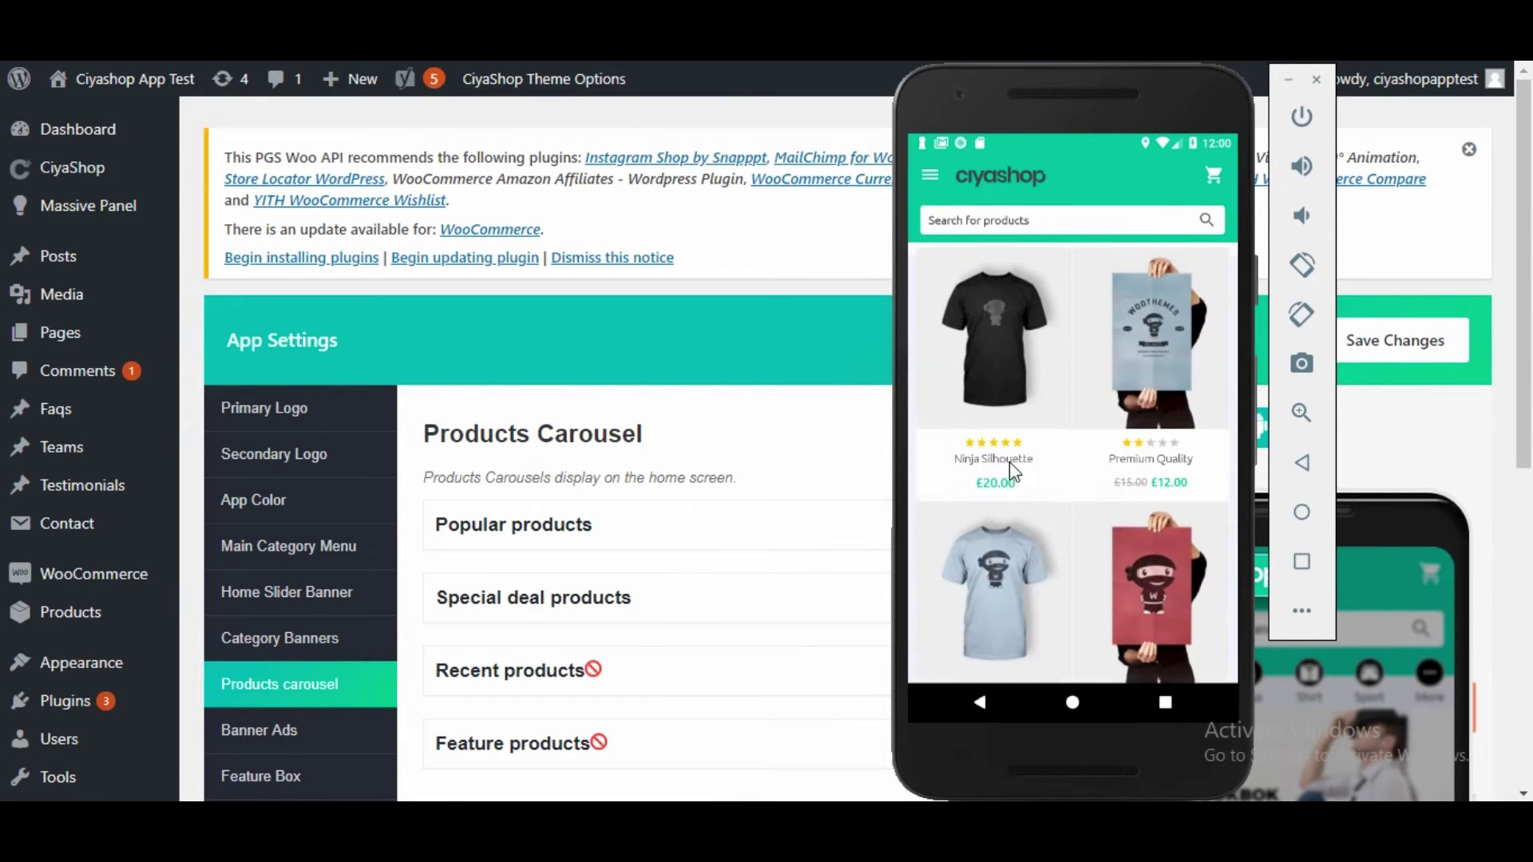
Disable the Popular products carousel in the WordPress App Settings and save the changes.
{"action": "left_click", "coordinate": [746, 443]}
{"action": "left_click", "coordinate": [751, 530]}
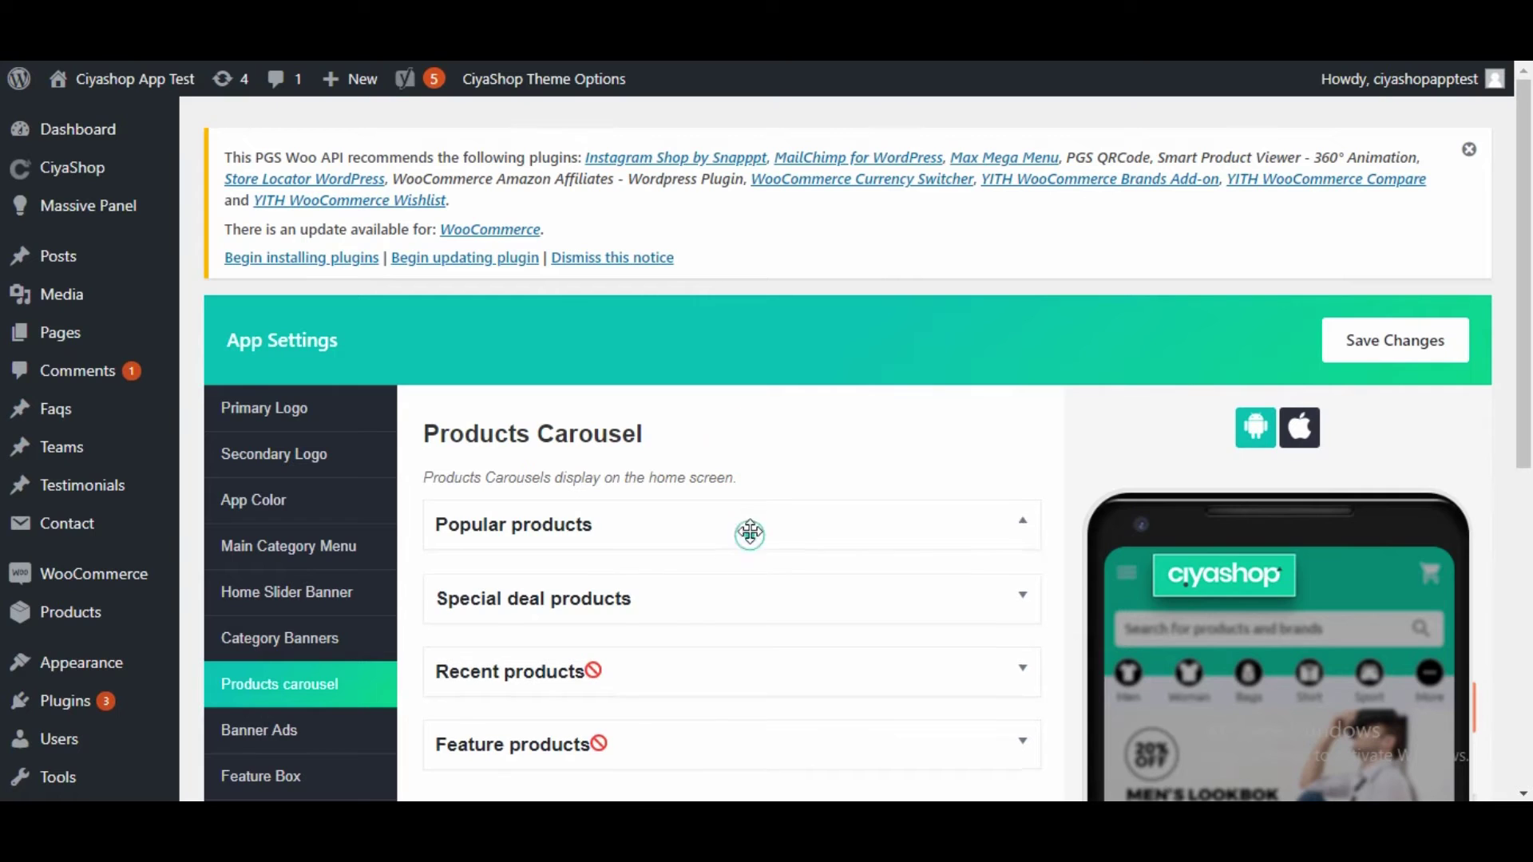
{"action": "left_click", "coordinate": [602, 657]}
{"action": "left_click", "coordinate": [716, 525]}
{"action": "left_click", "coordinate": [1395, 358]}
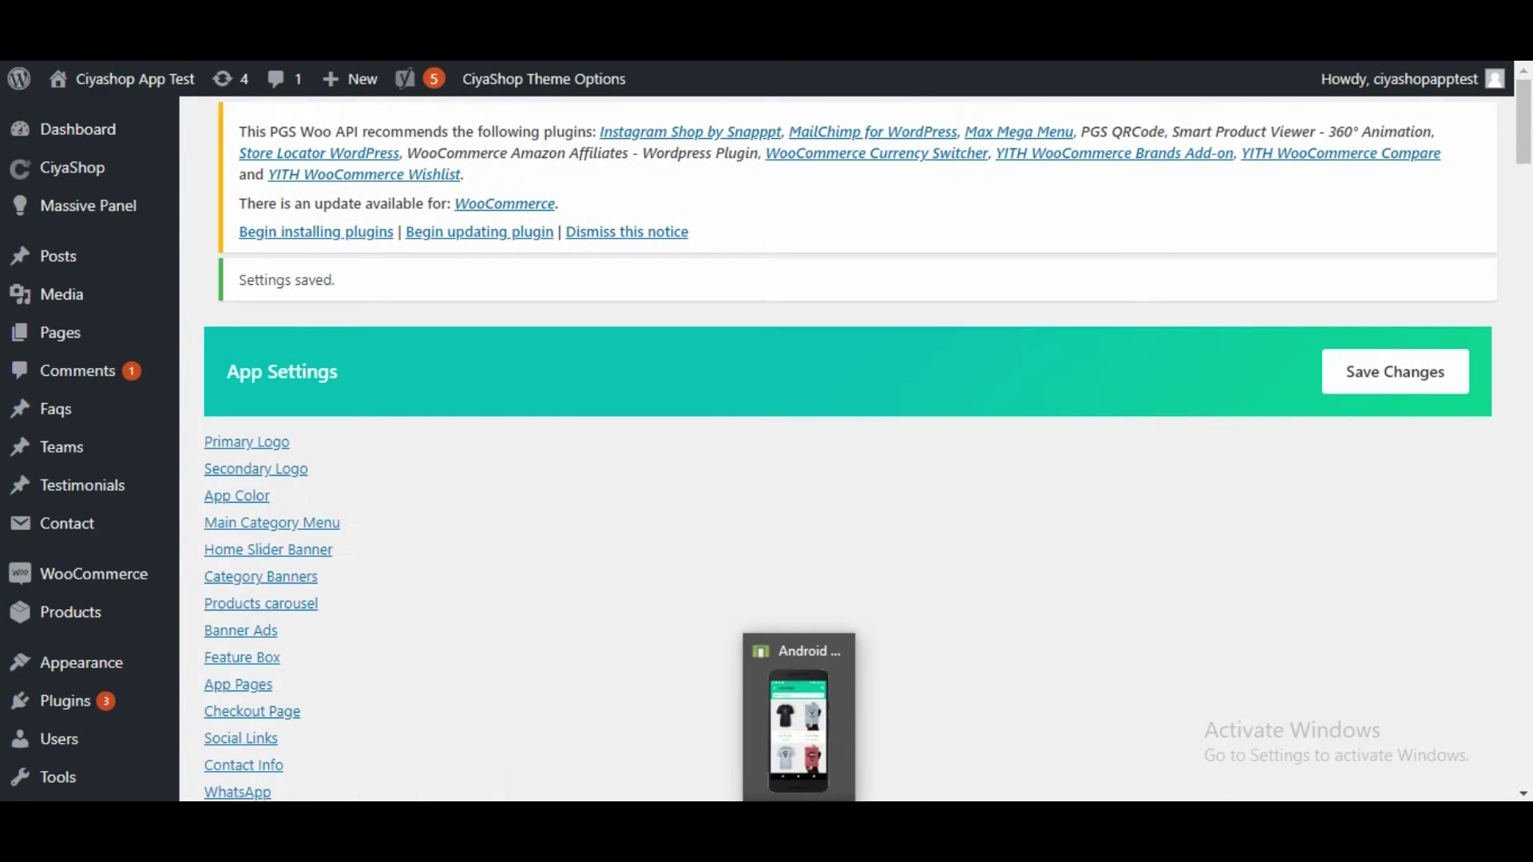
Switch to the emulator, refresh the app's home screen and check which product sections it shows.
{"action": "left_click", "coordinate": [799, 718]}
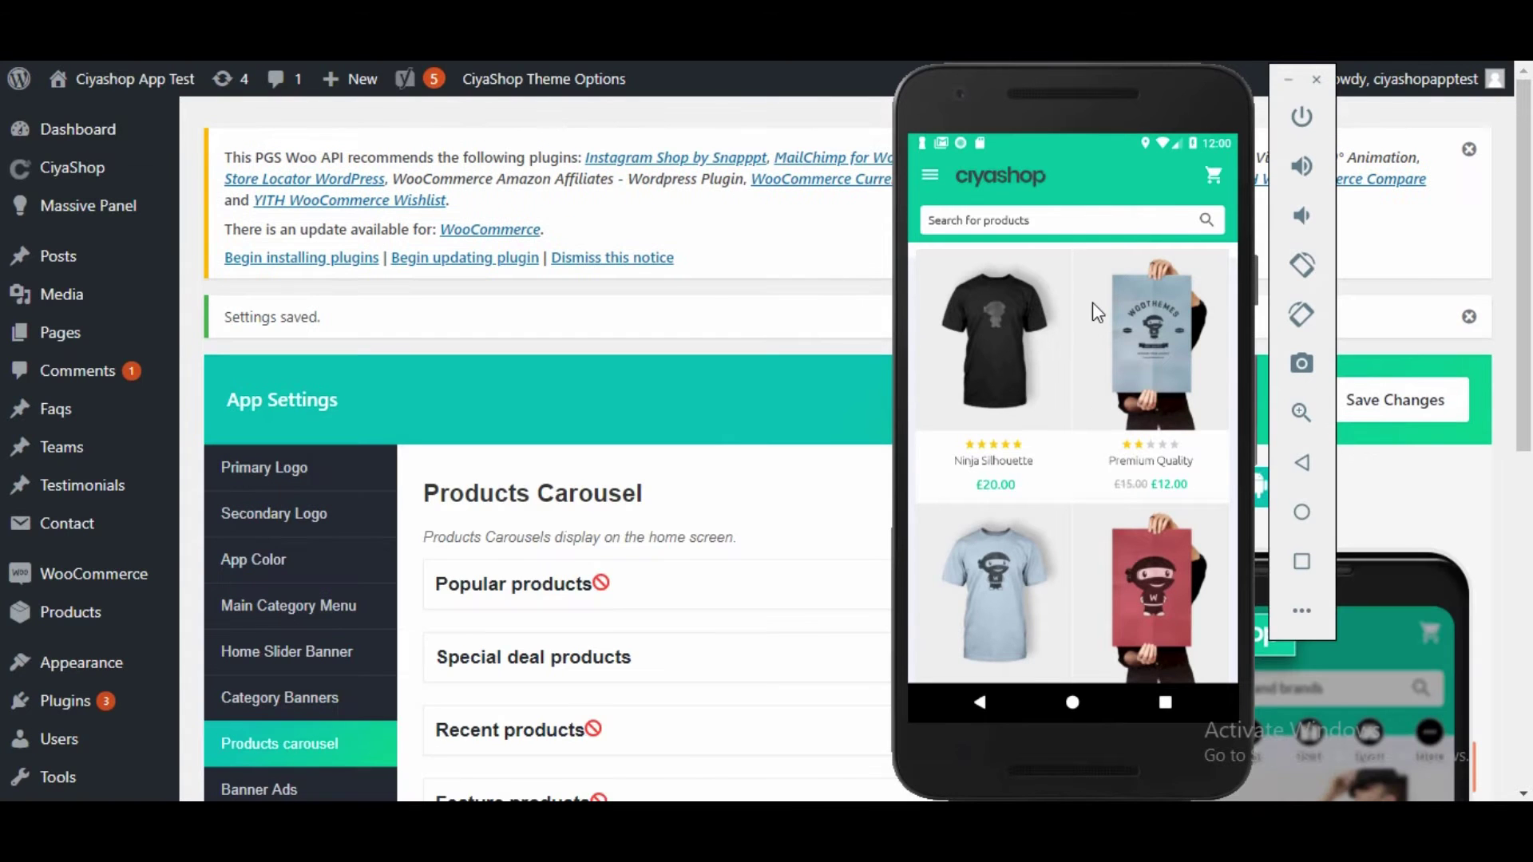
{"action": "left_click_drag", "start_coordinate": [1092, 304], "coordinate": [1081, 511]}
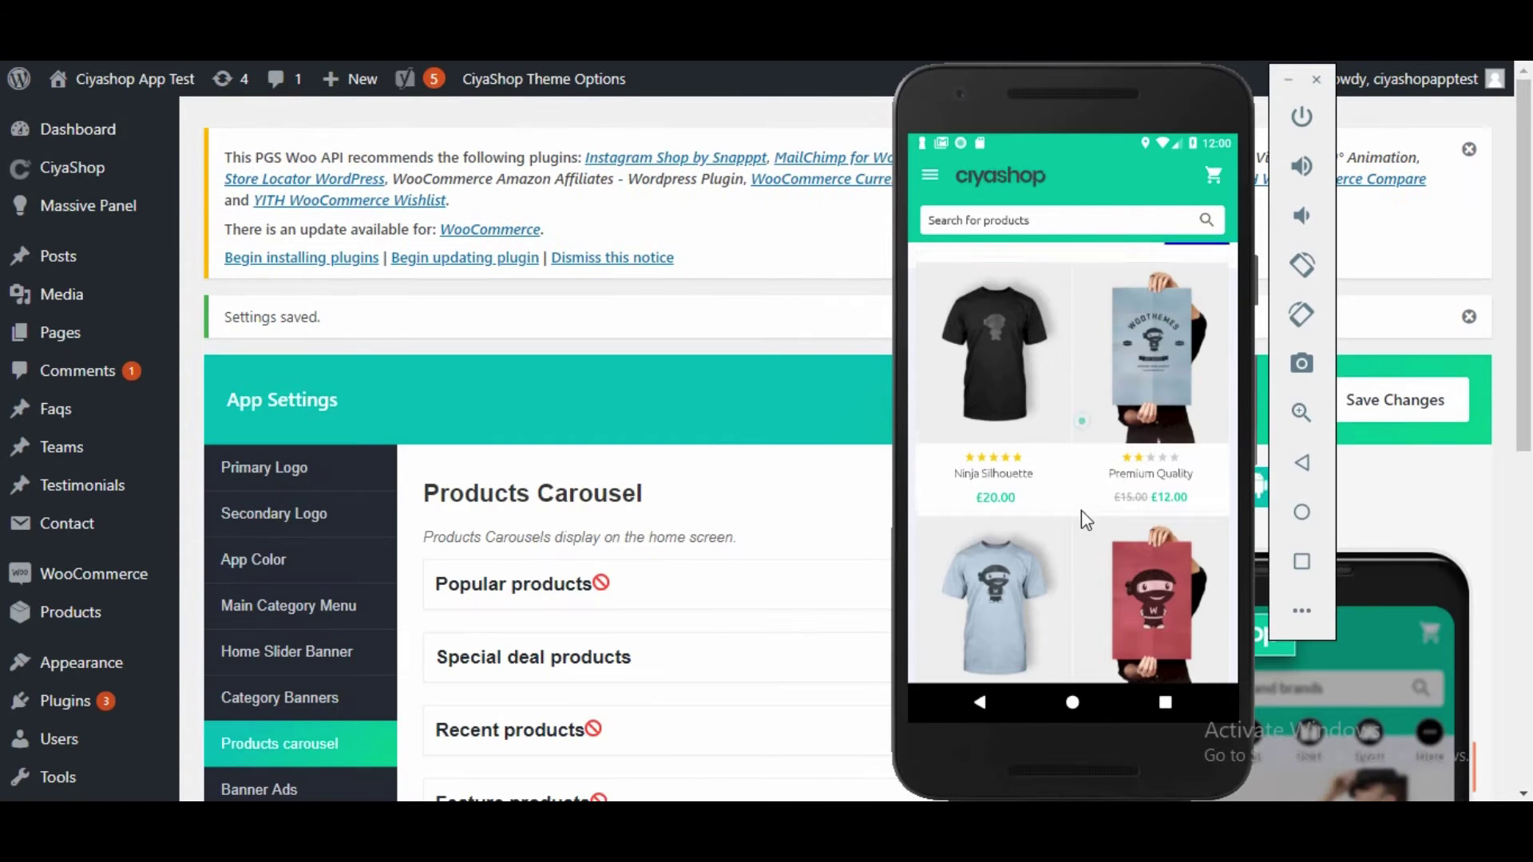
{"action": "left_click_drag", "start_coordinate": [1072, 288], "coordinate": [1100, 335]}
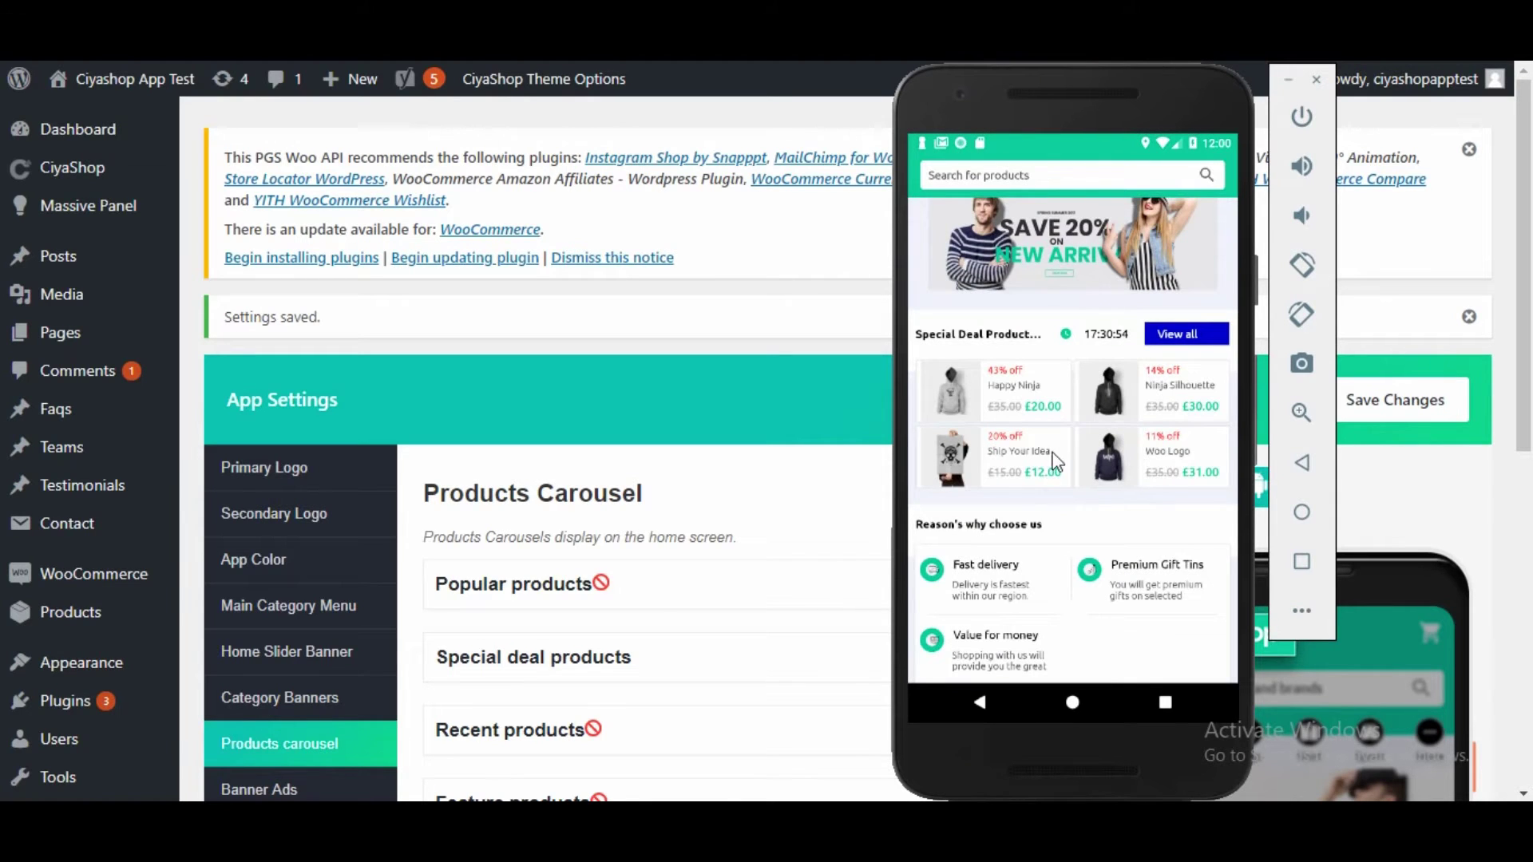
{"action": "left_click_drag", "start_coordinate": [1076, 333], "coordinate": [1052, 301]}
{"action": "left_click_drag", "start_coordinate": [1064, 243], "coordinate": [1059, 577]}
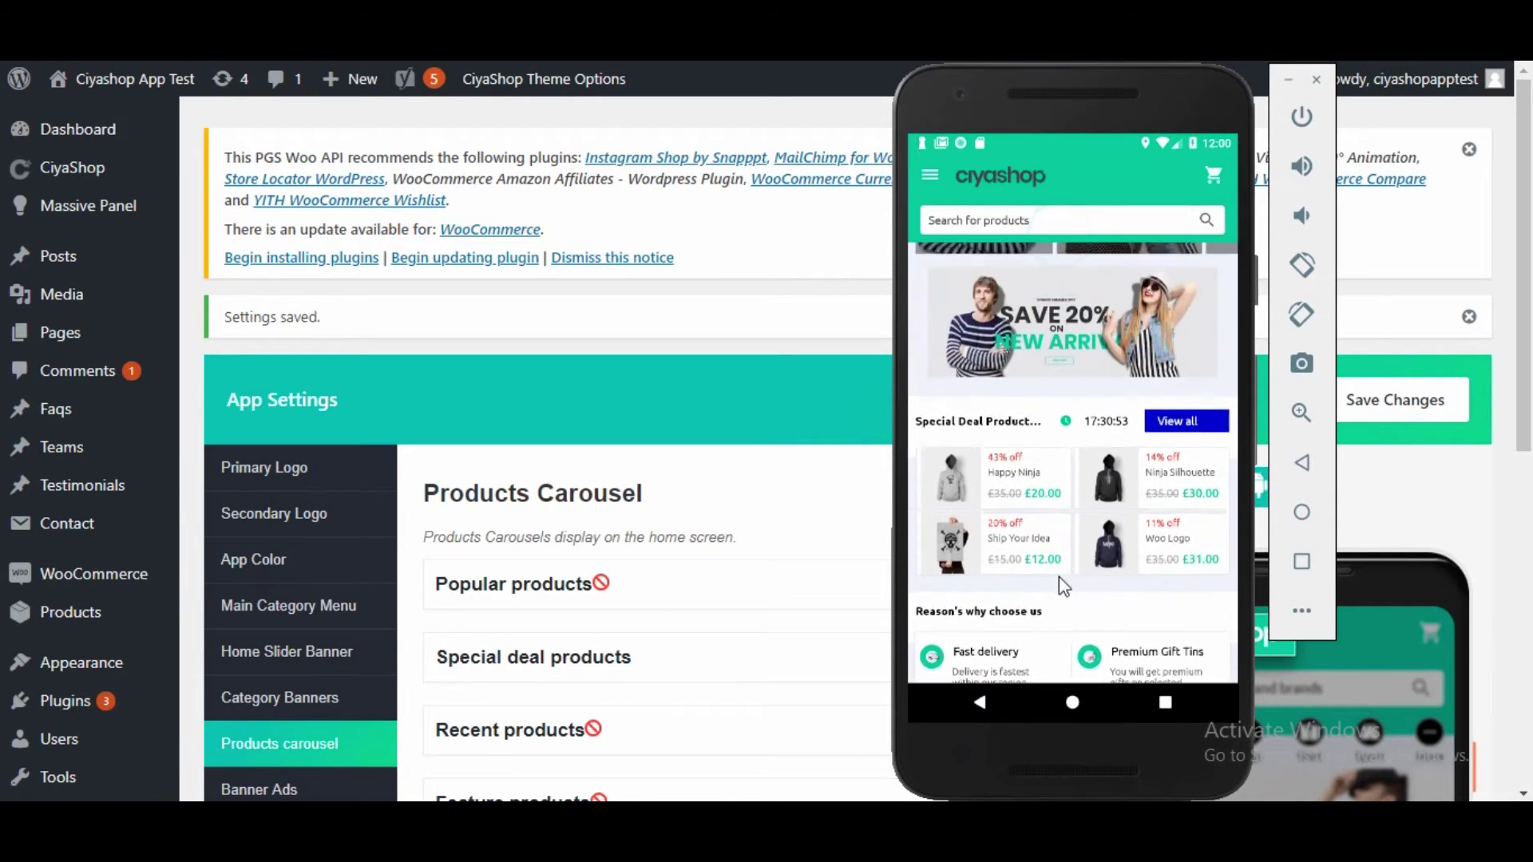
Return to the WordPress App Settings, expand Special deal products and look at its Order by options.
{"action": "left_click", "coordinate": [764, 498]}
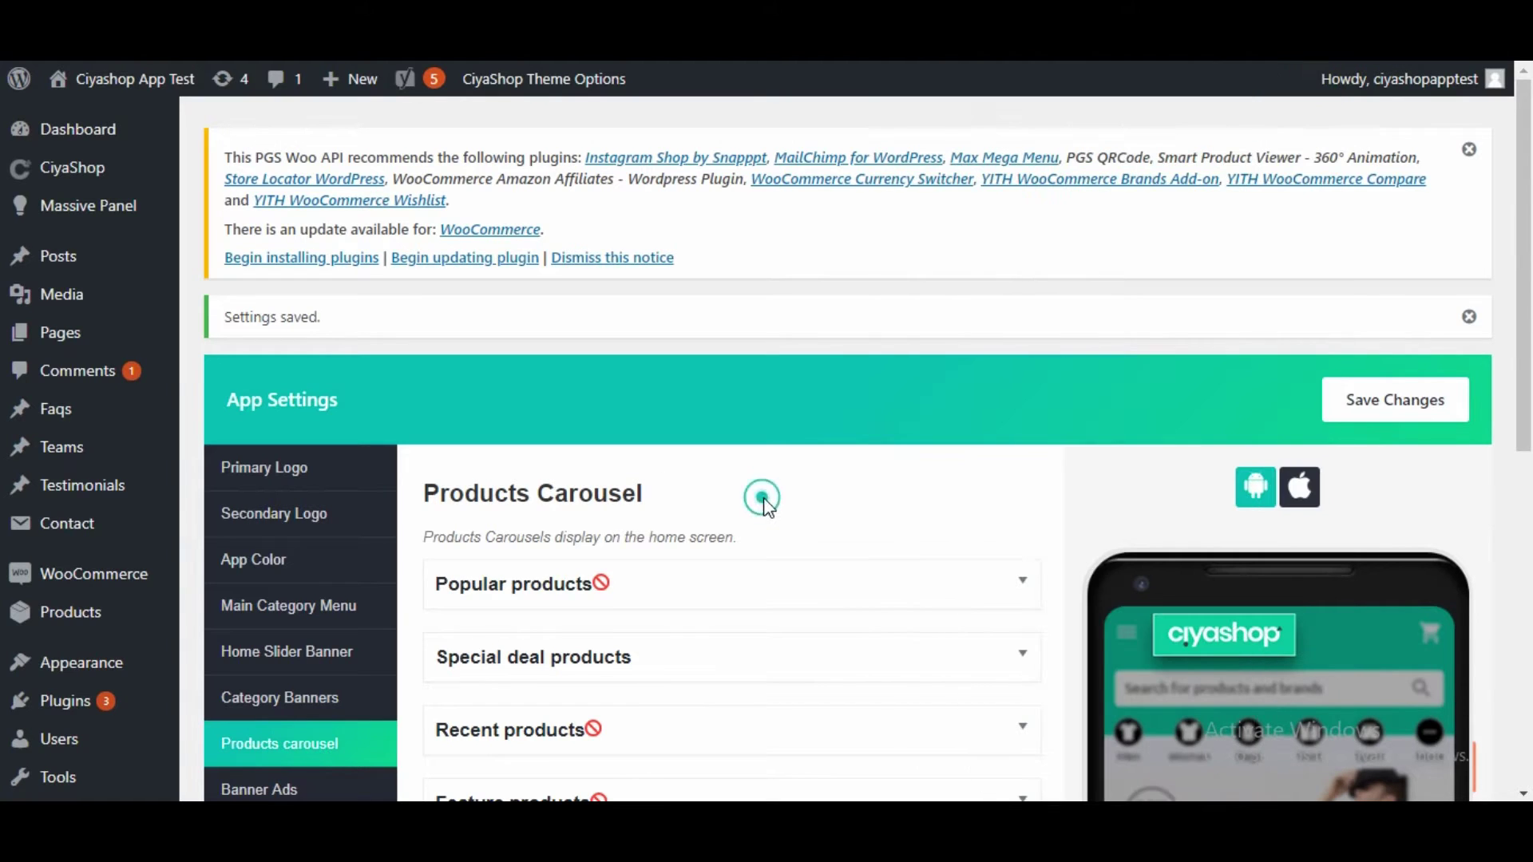
{"action": "scroll", "coordinate": [961, 530], "scroll_direction": "down", "scroll_amount": 3}
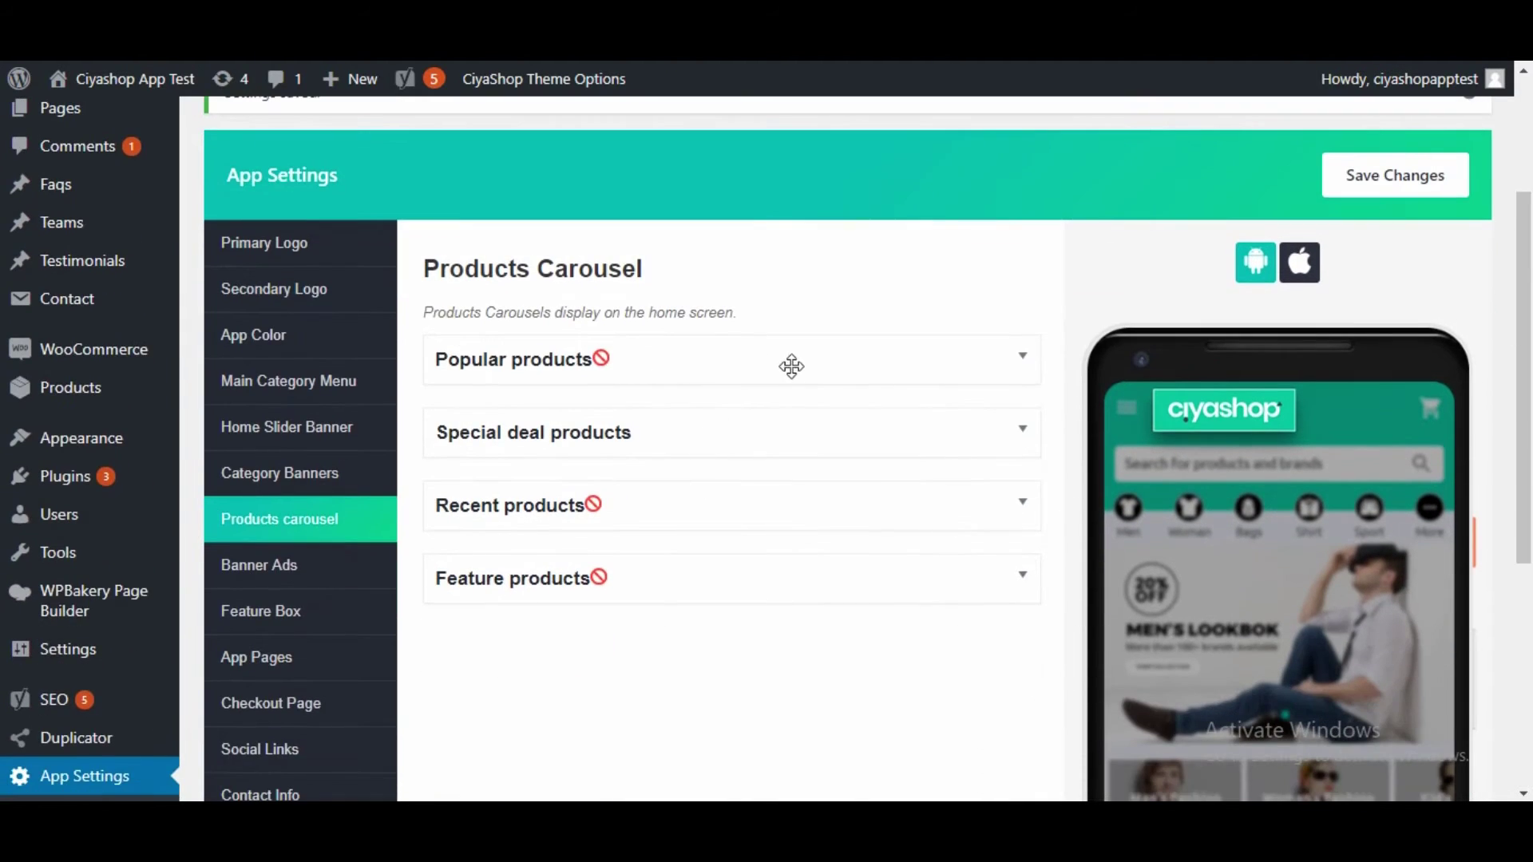
{"action": "left_click", "coordinate": [772, 452]}
{"action": "scroll", "coordinate": [598, 644], "scroll_direction": "down", "scroll_amount": 2}
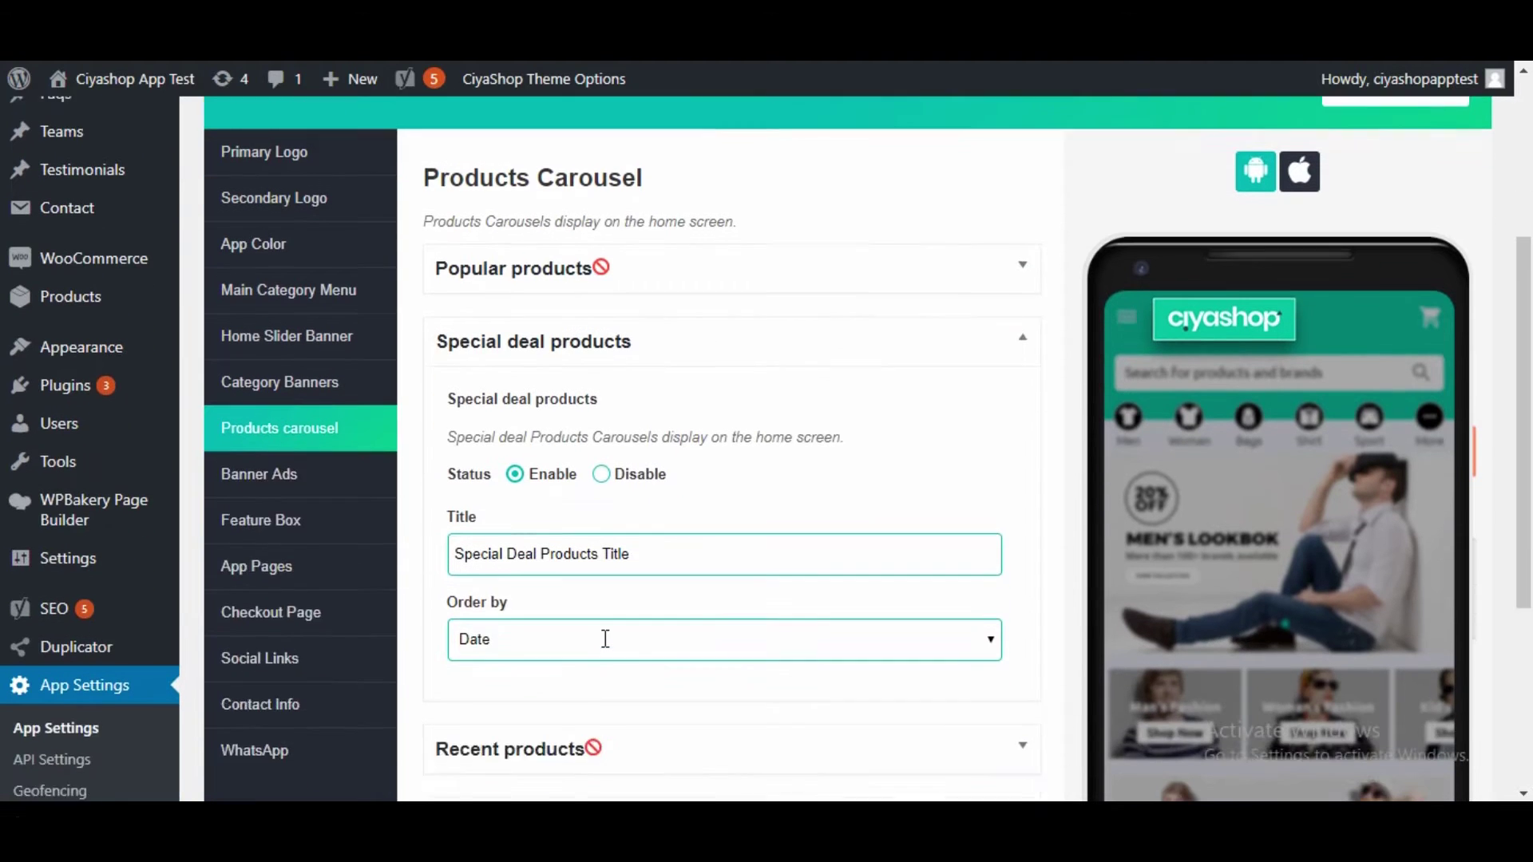
{"action": "left_click", "coordinate": [653, 627]}
{"action": "left_click", "coordinate": [669, 618]}
Set the Popular products carousel's status to Enable and collapse the Popular and Special deal products settings.
{"action": "left_click", "coordinate": [730, 240]}
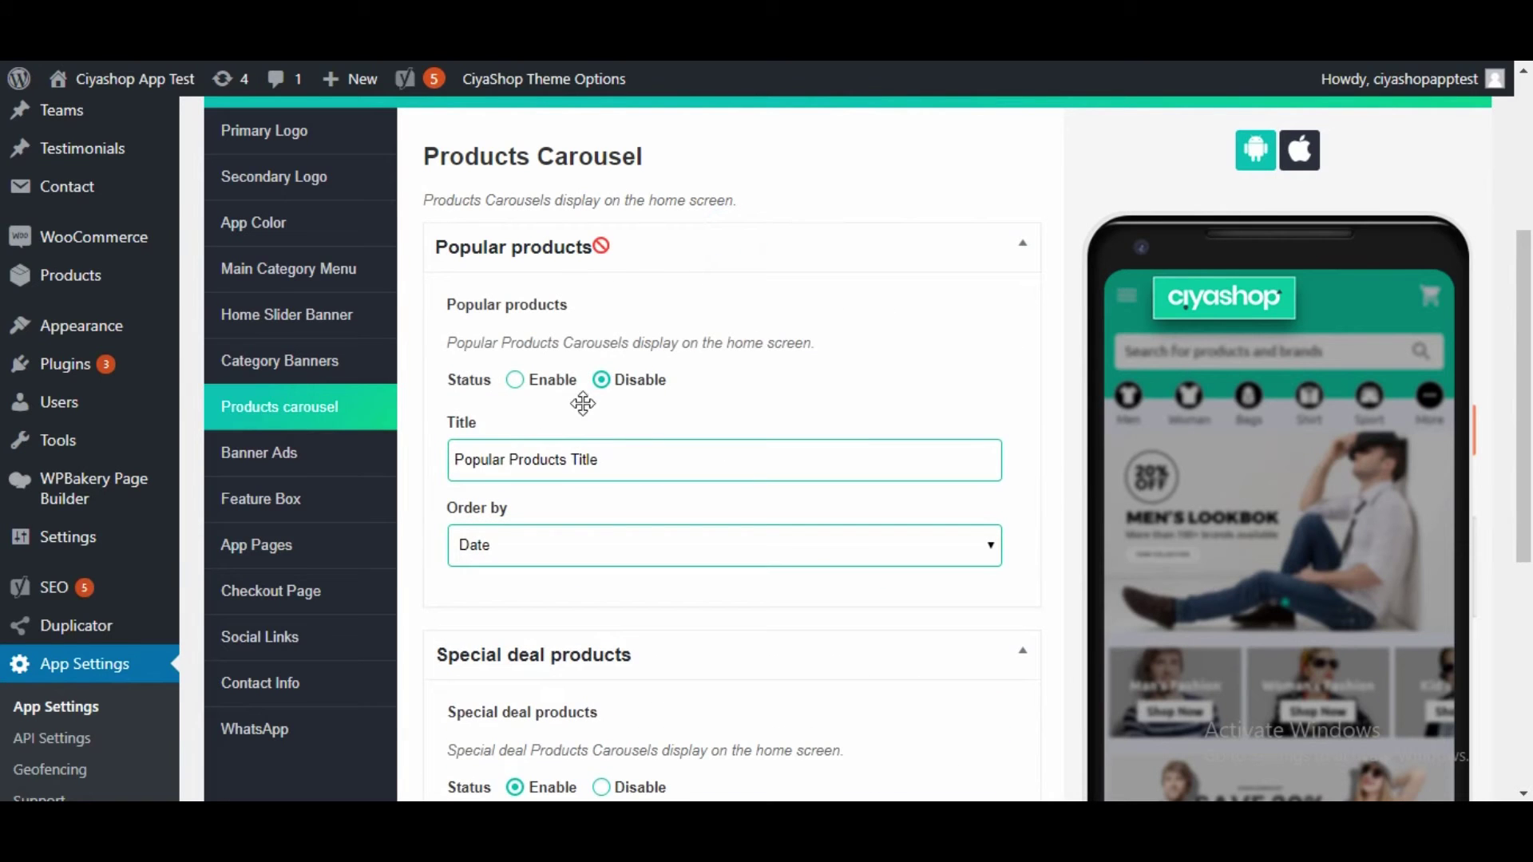
{"action": "left_click", "coordinate": [528, 381]}
{"action": "left_click", "coordinate": [739, 251]}
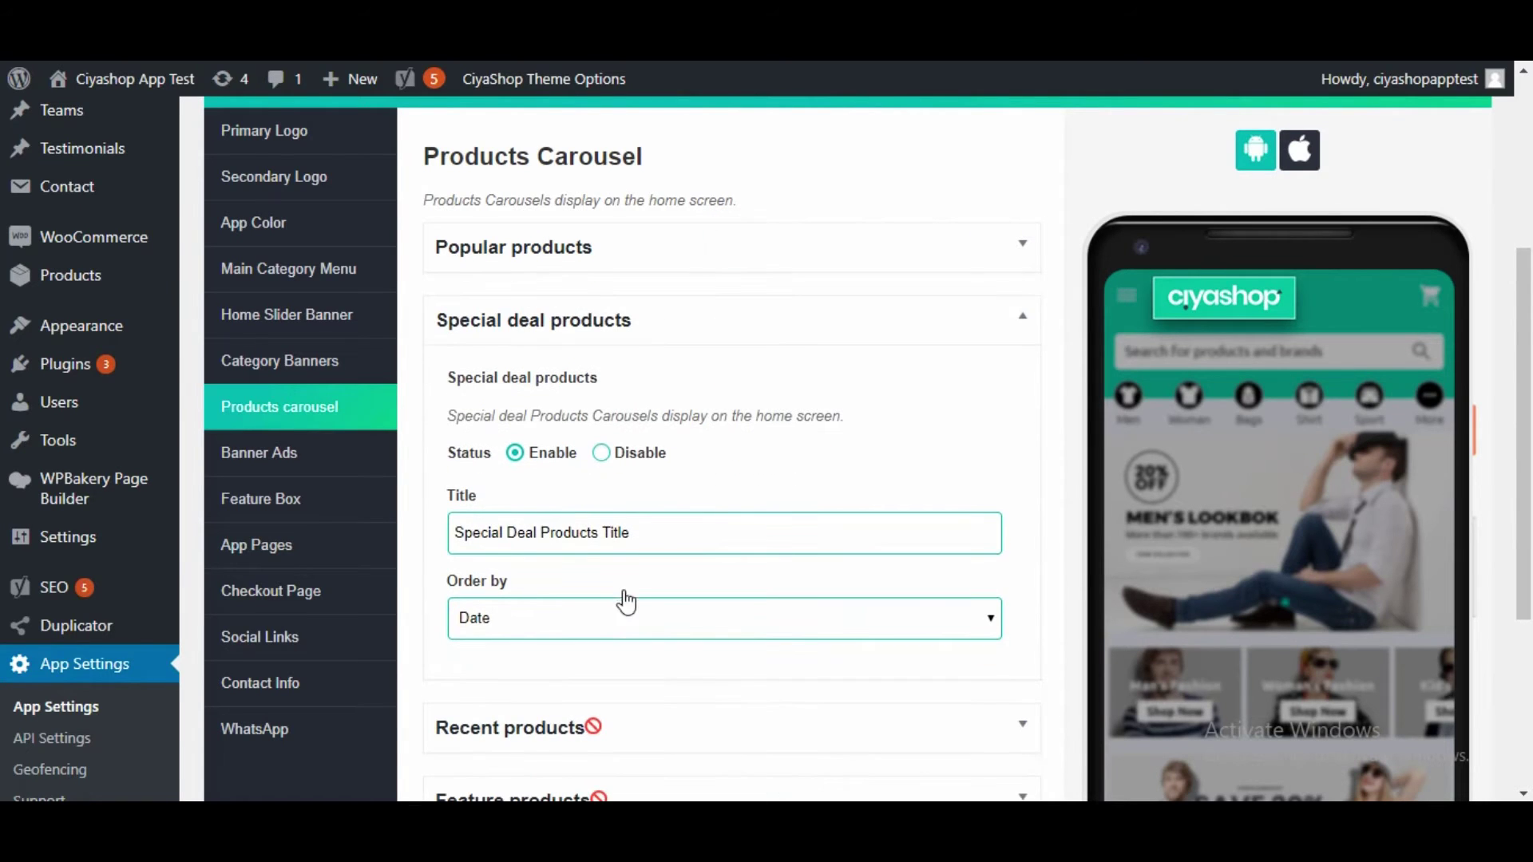
{"action": "left_click", "coordinate": [727, 317]}
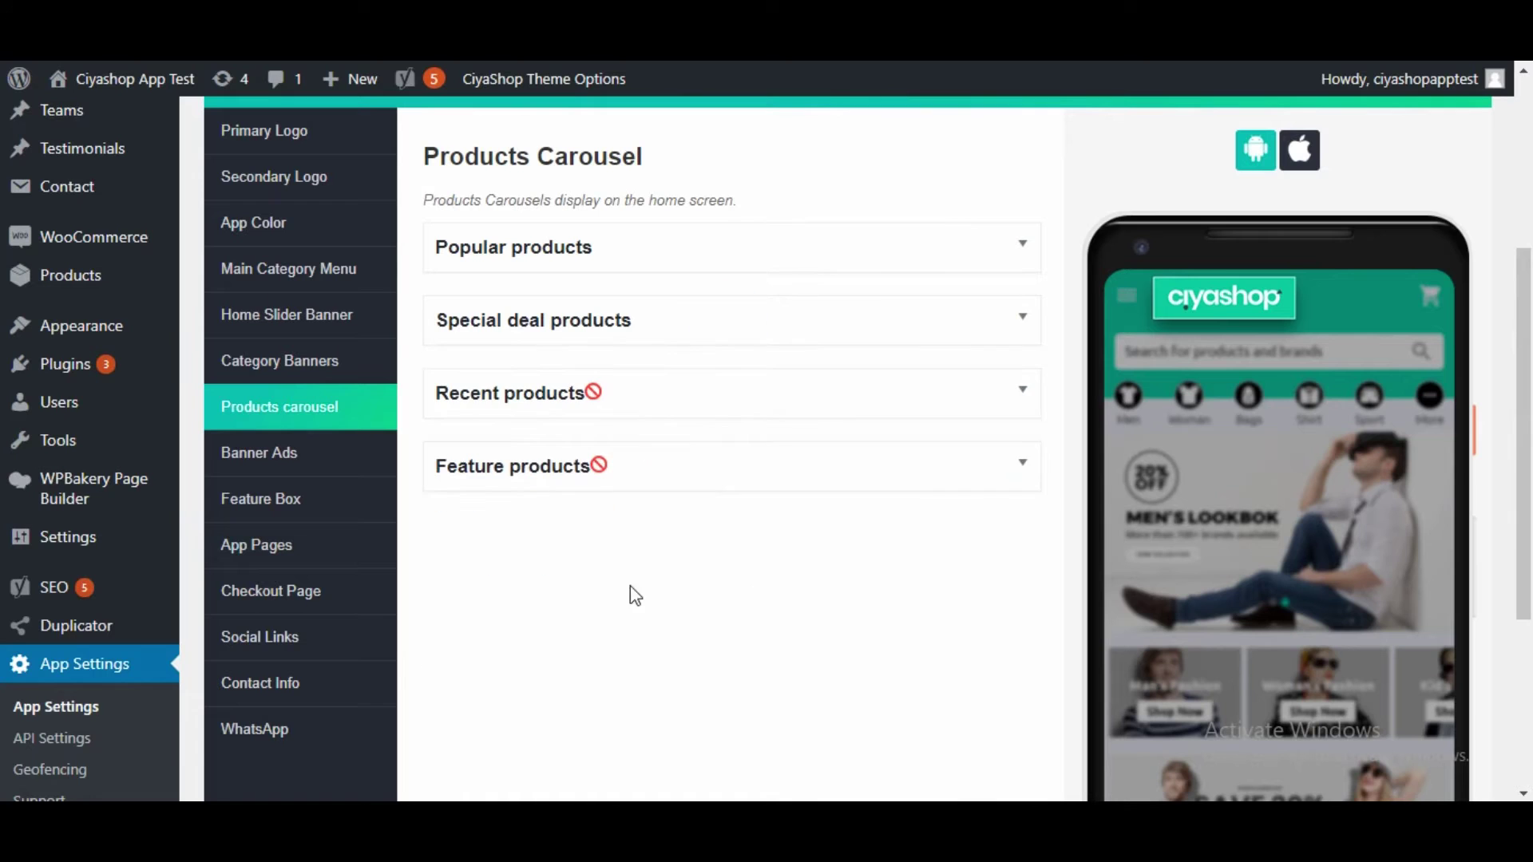
Set the status of both the Recent products and Feature products carousels to Enable, collapsing each one.
{"action": "left_click", "coordinate": [730, 394]}
{"action": "left_click", "coordinate": [518, 527]}
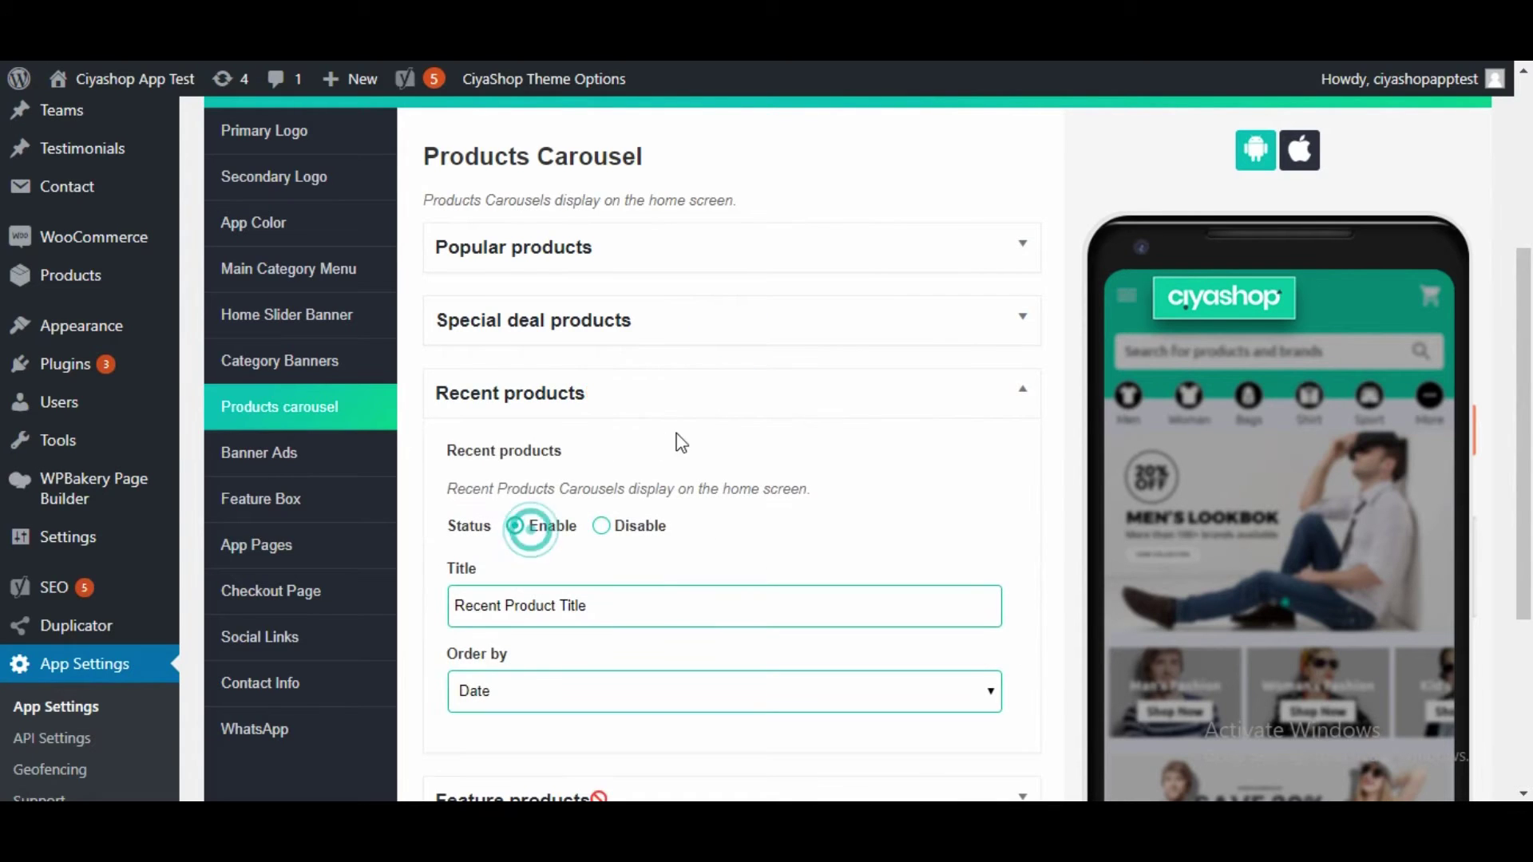
{"action": "left_click", "coordinate": [710, 403]}
{"action": "left_click", "coordinate": [694, 452]}
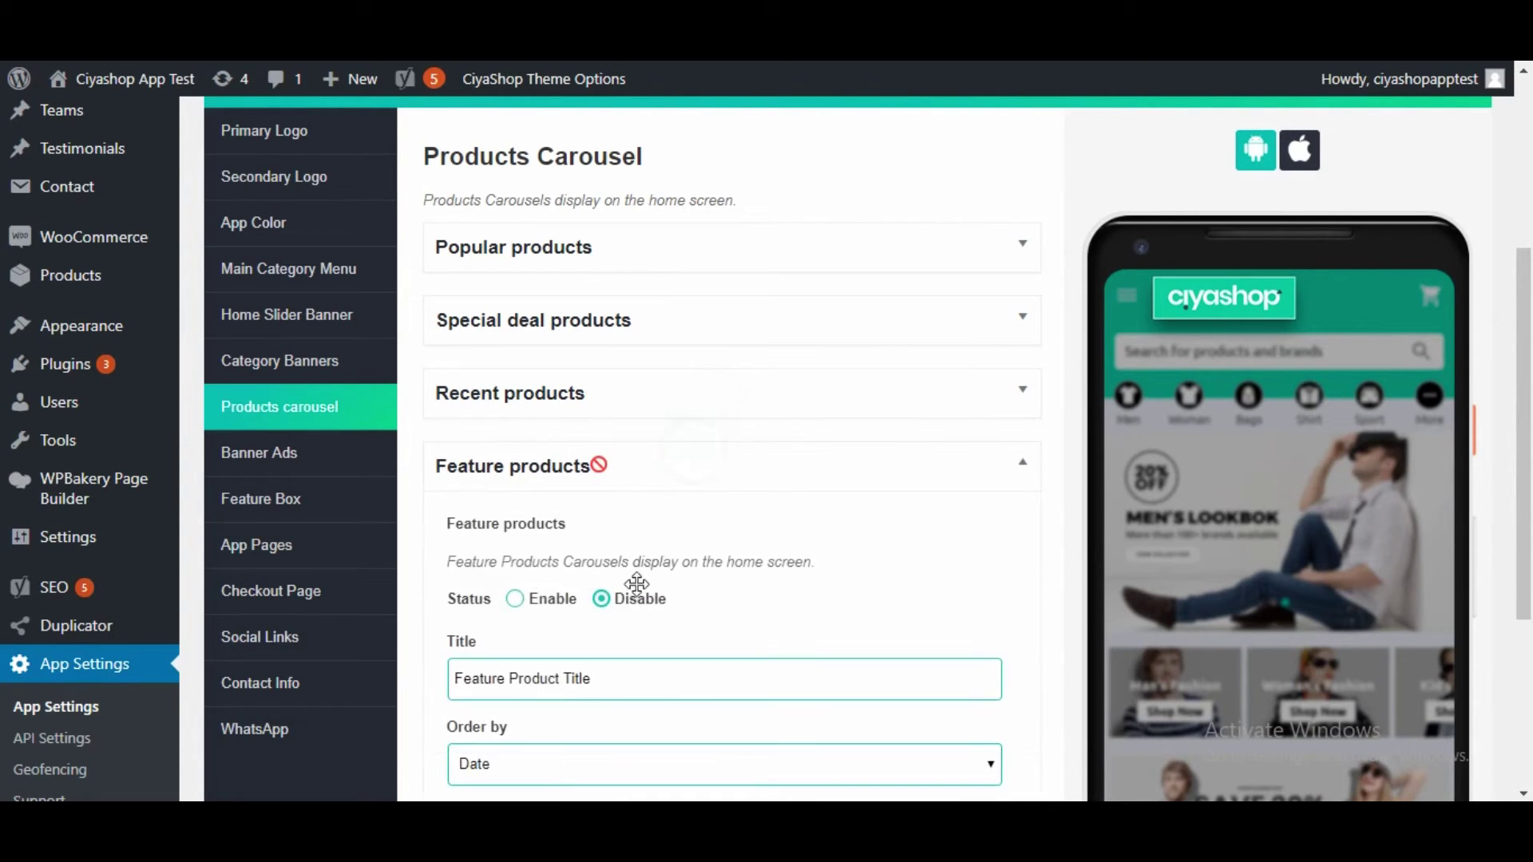
{"action": "left_click", "coordinate": [544, 595]}
{"action": "left_click", "coordinate": [709, 473]}
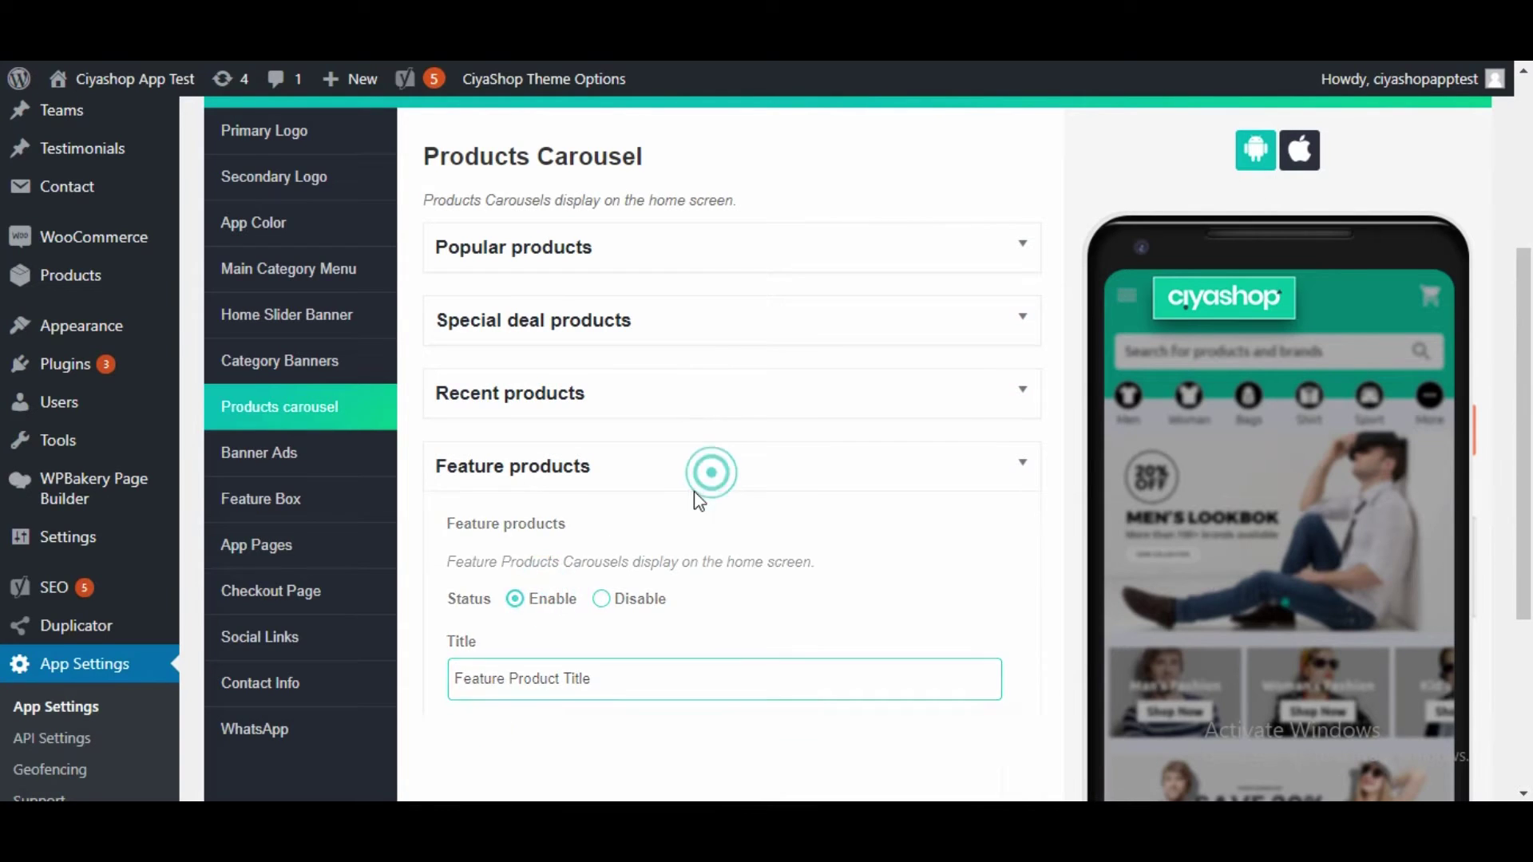
Save the changes made to the products carousel settings.
{"action": "scroll", "coordinate": [1341, 152], "scroll_direction": "down", "scroll_amount": 1}
{"action": "scroll", "coordinate": [1346, 156], "scroll_direction": "up", "scroll_amount": 2}
{"action": "scroll", "coordinate": [1346, 156], "scroll_direction": "up", "scroll_amount": 2}
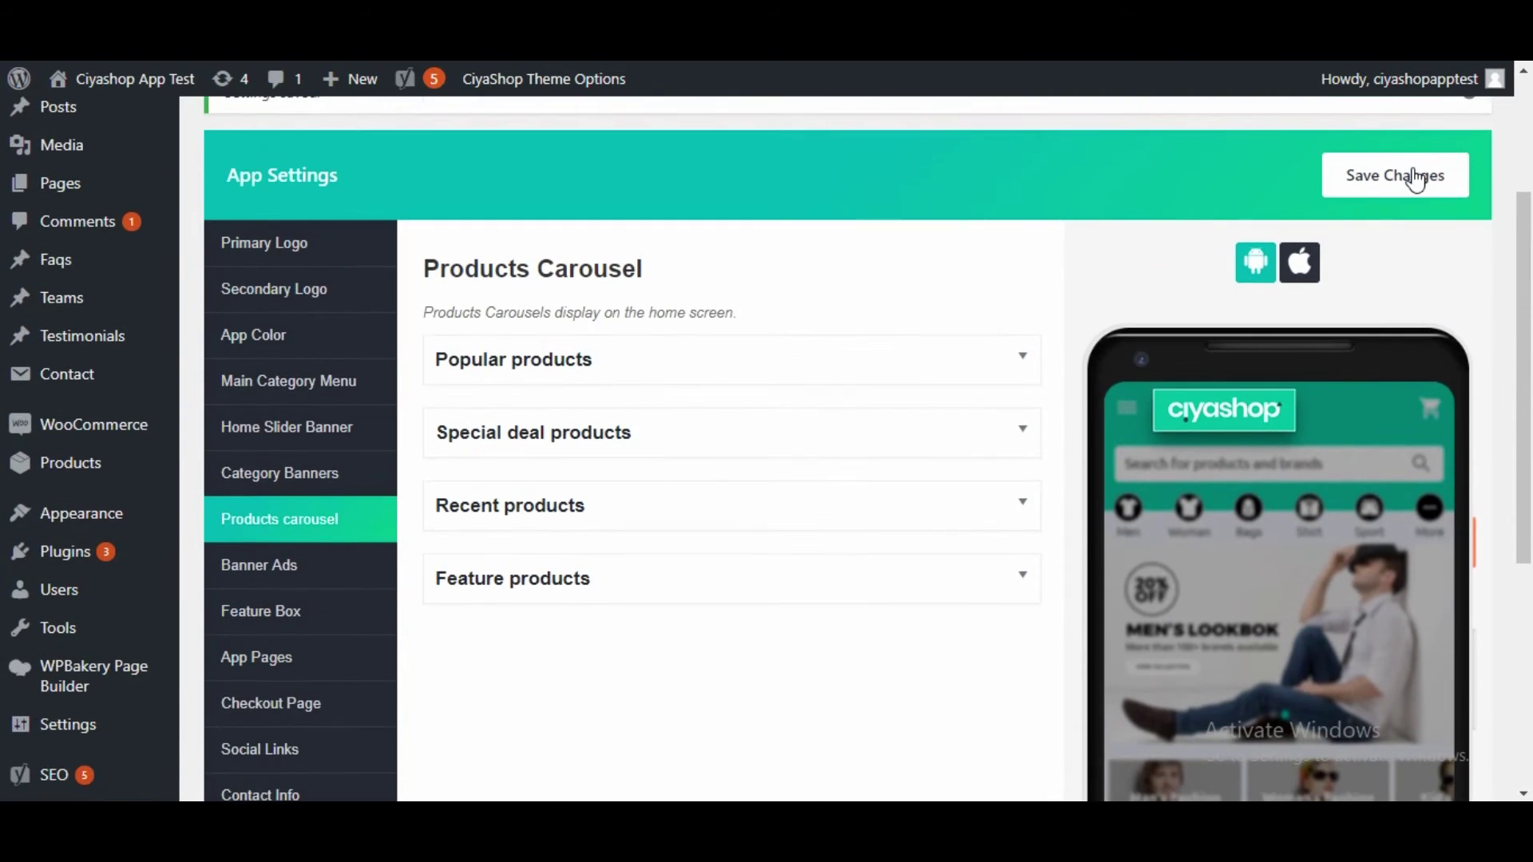
{"action": "left_click", "coordinate": [1409, 174]}
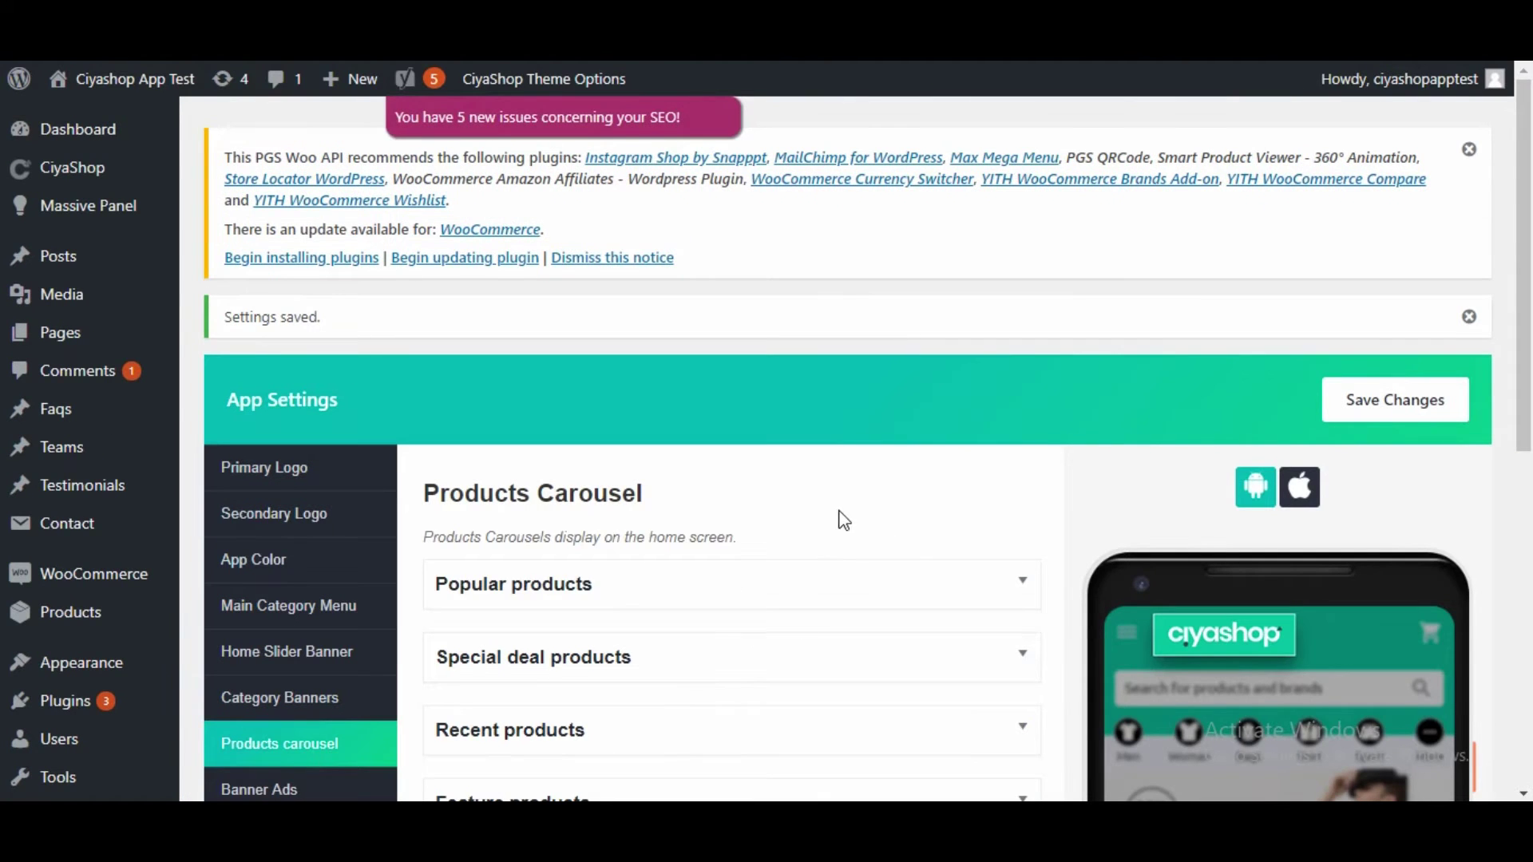
Switch to the emulator, refresh the app's home screen and examine its Popular, Special Deal, Recent and Feature product sections.
{"action": "scroll", "coordinate": [842, 519], "scroll_direction": "down", "scroll_amount": 3}
{"action": "key", "text": "alt+Tab"}
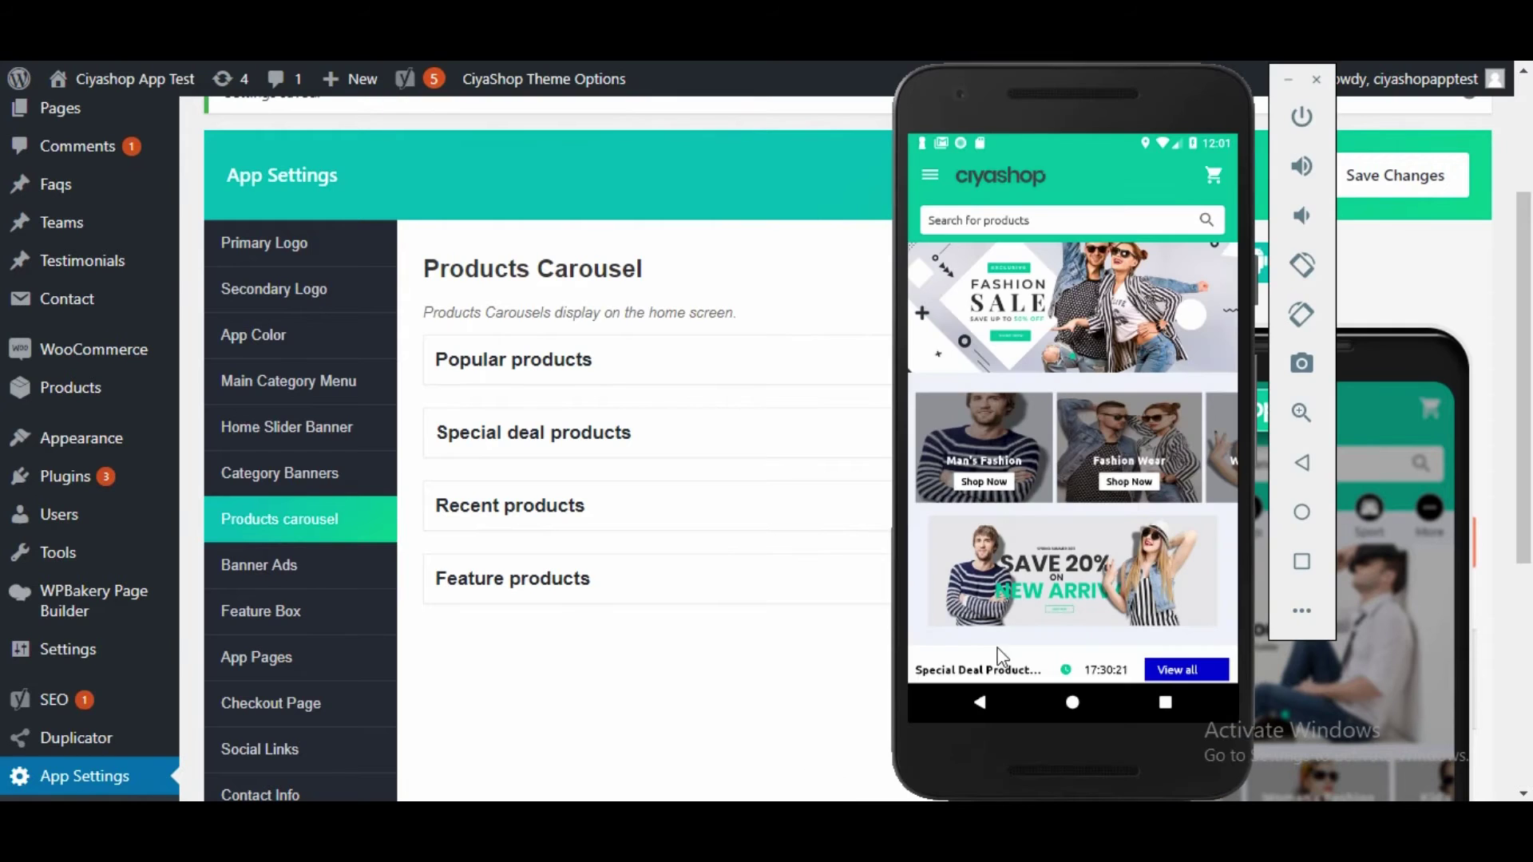
{"action": "left_click_drag", "start_coordinate": [1048, 320], "coordinate": [1074, 452]}
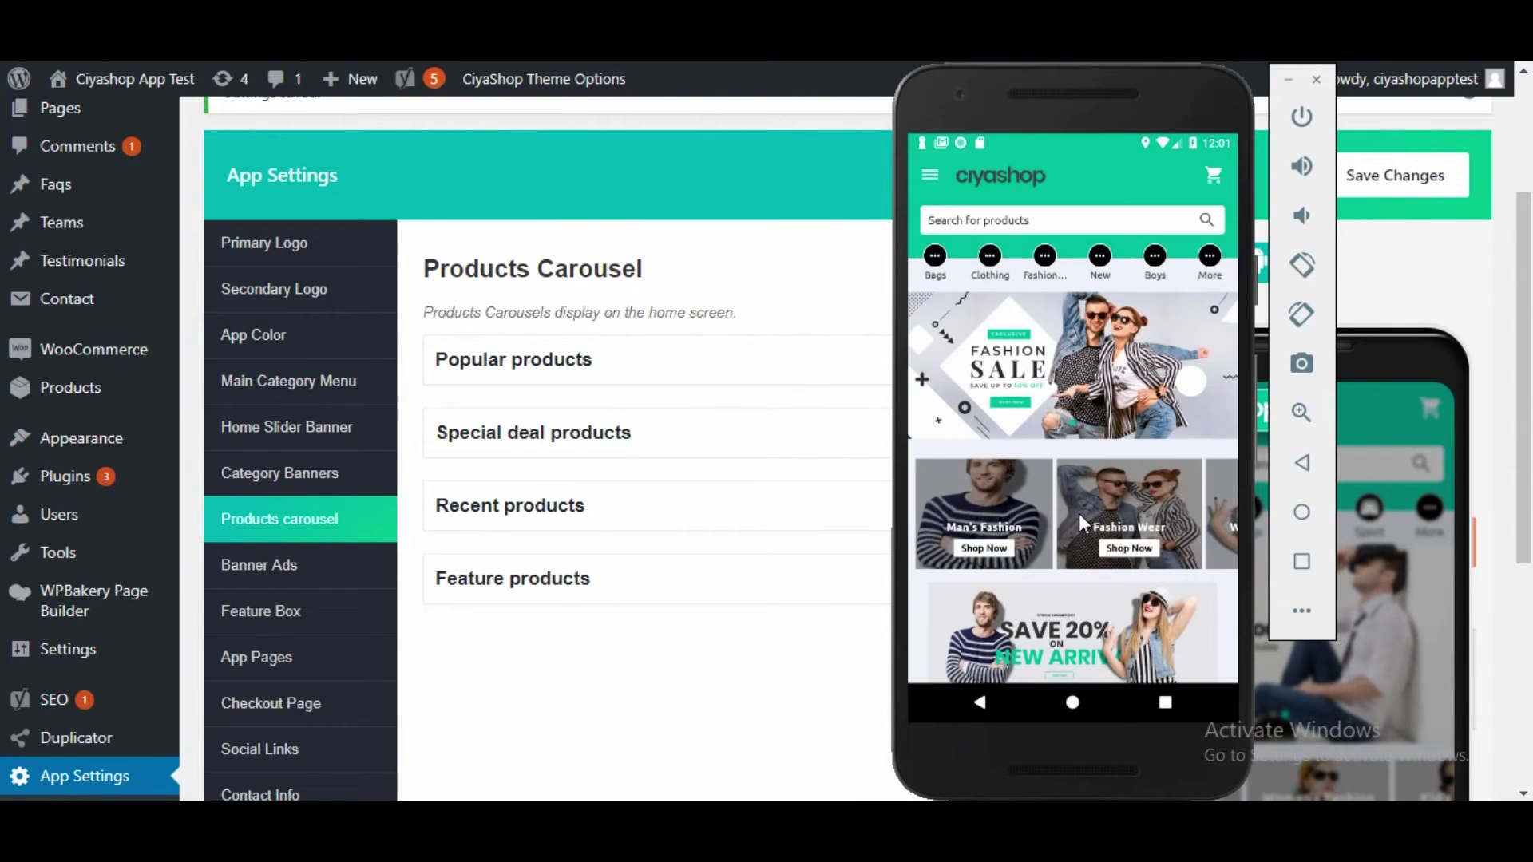
{"action": "scroll", "coordinate": [1080, 514], "scroll_direction": "down", "scroll_amount": 5}
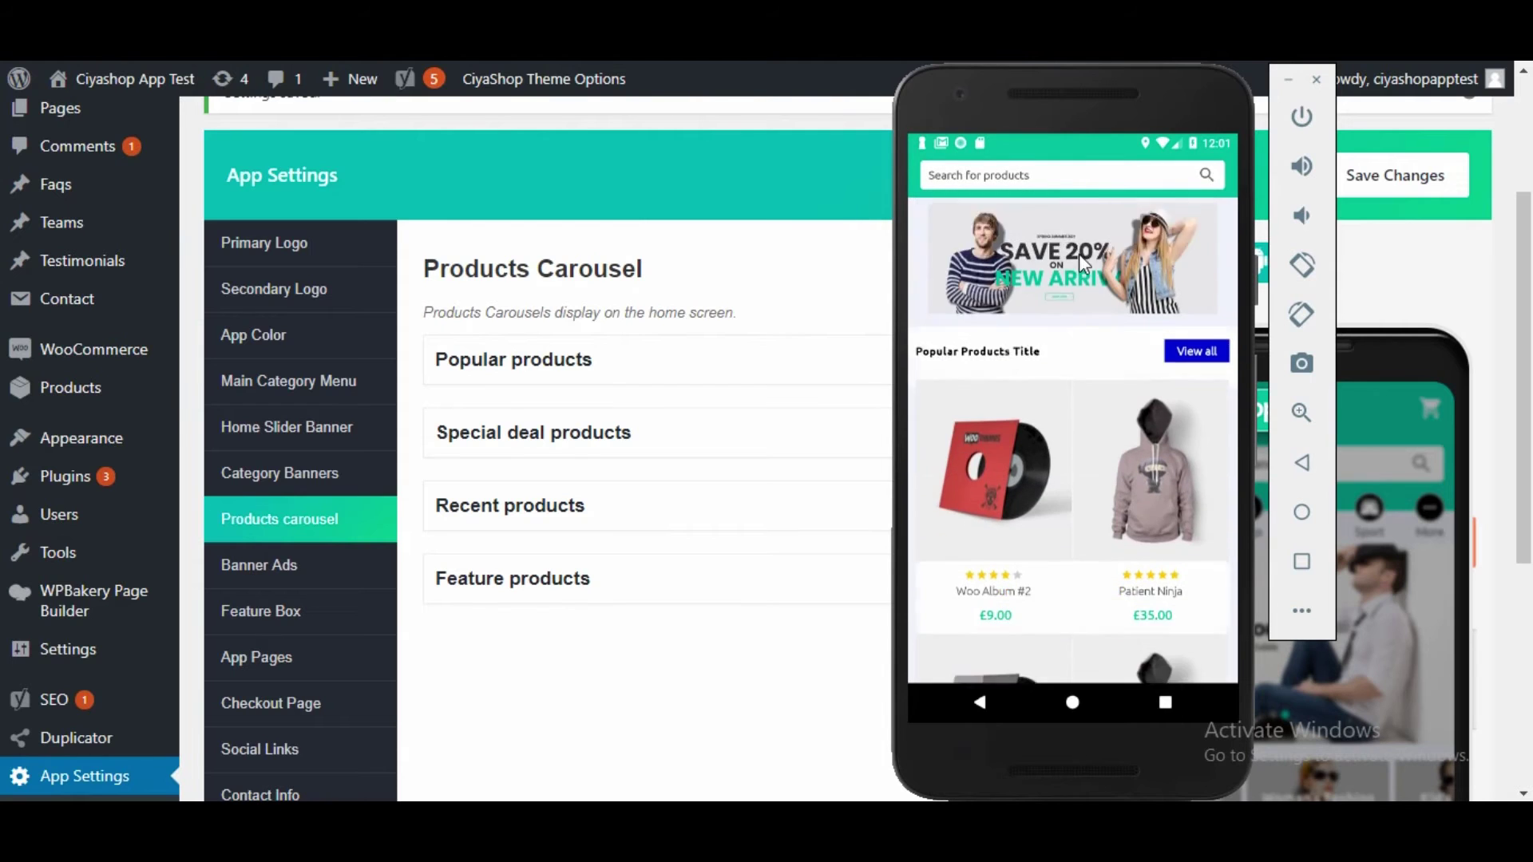
{"action": "scroll", "coordinate": [991, 345], "scroll_direction": "down", "scroll_amount": 1}
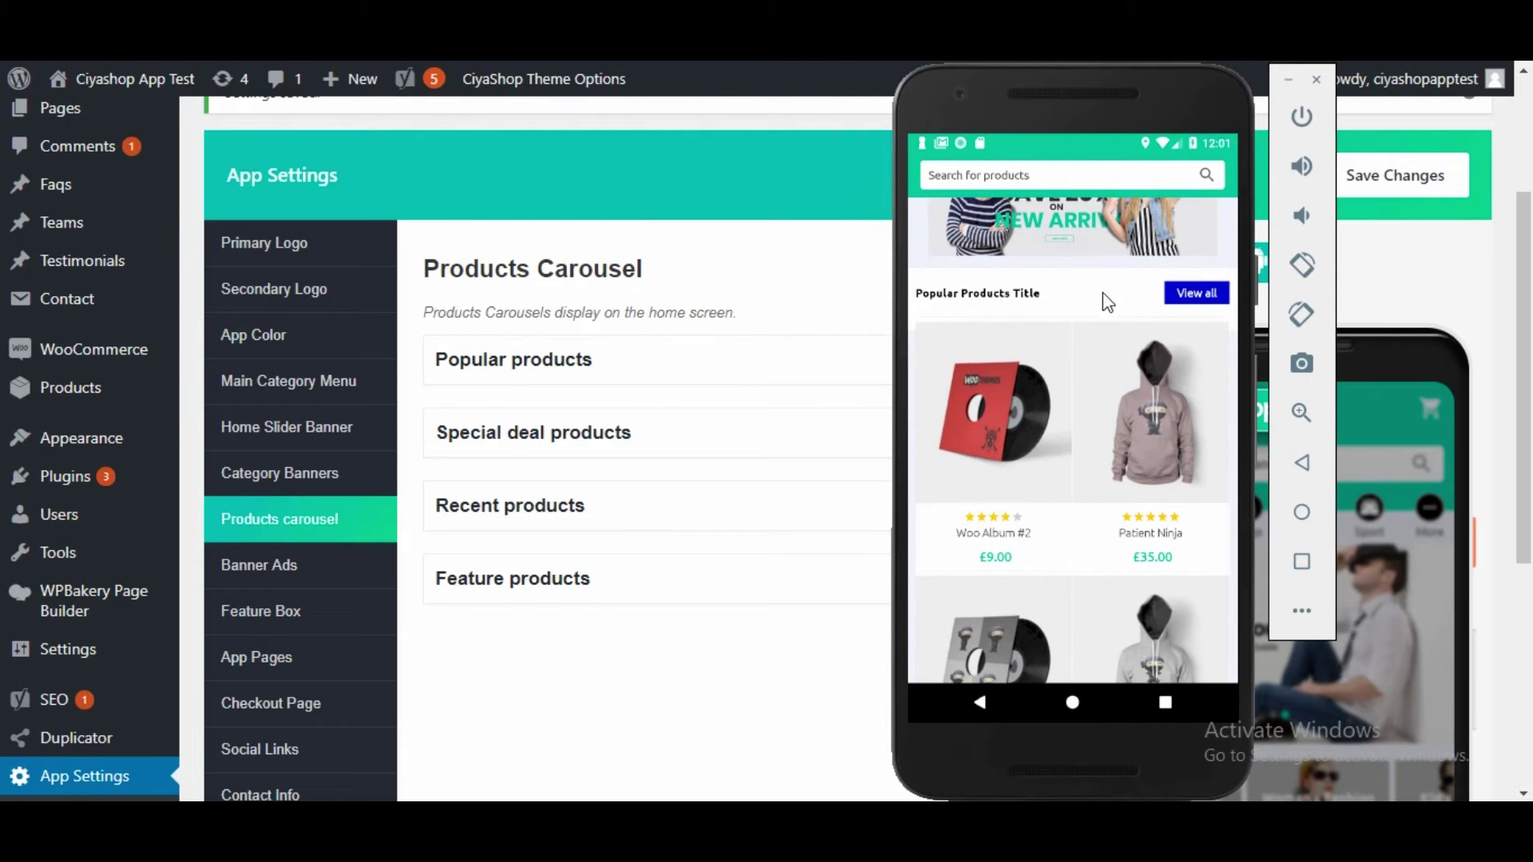
{"action": "scroll", "coordinate": [1106, 301], "scroll_direction": "down", "scroll_amount": 4}
{"action": "scroll", "coordinate": [1077, 564], "scroll_direction": "down", "scroll_amount": 7}
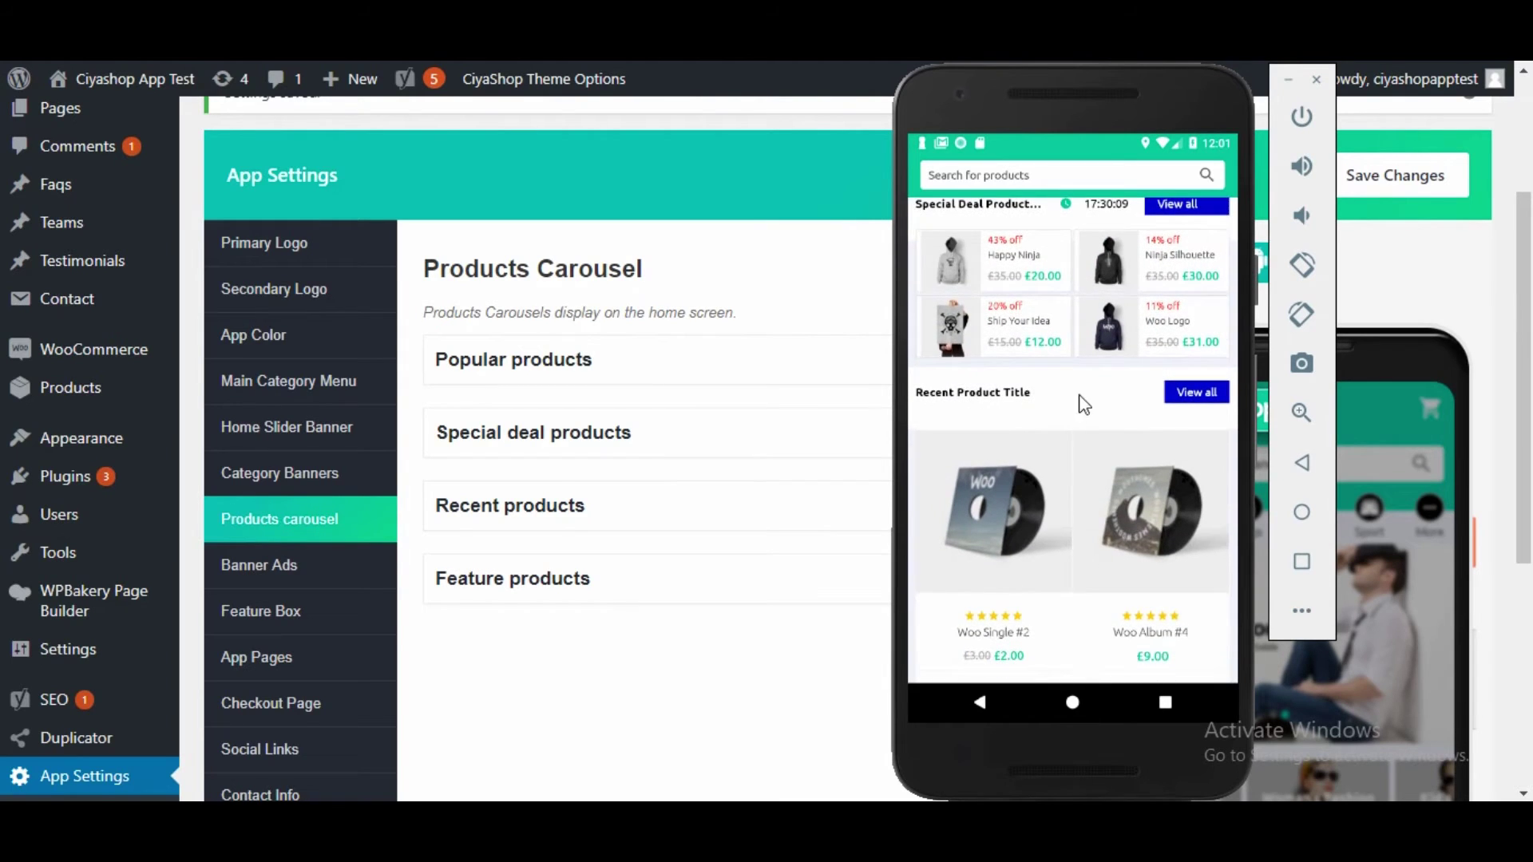
{"action": "scroll", "coordinate": [1084, 405], "scroll_direction": "down", "scroll_amount": 6}
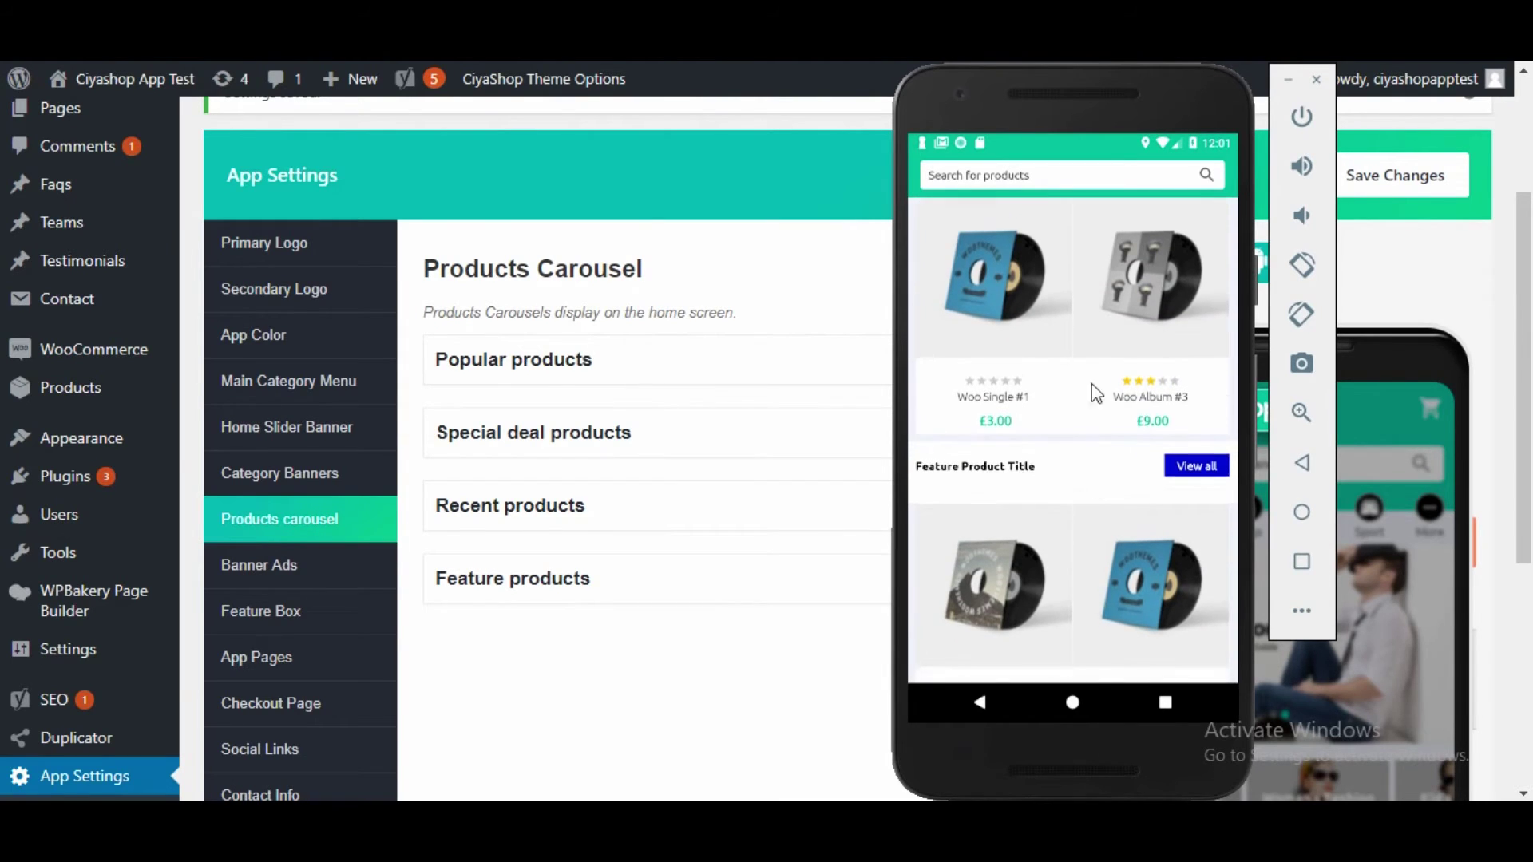
{"action": "scroll", "coordinate": [1094, 398], "scroll_direction": "down", "scroll_amount": 2}
Back in the WordPress App Settings, move the Recent products carousel above Special deal products and collapse its settings.
{"action": "left_click", "coordinate": [729, 666]}
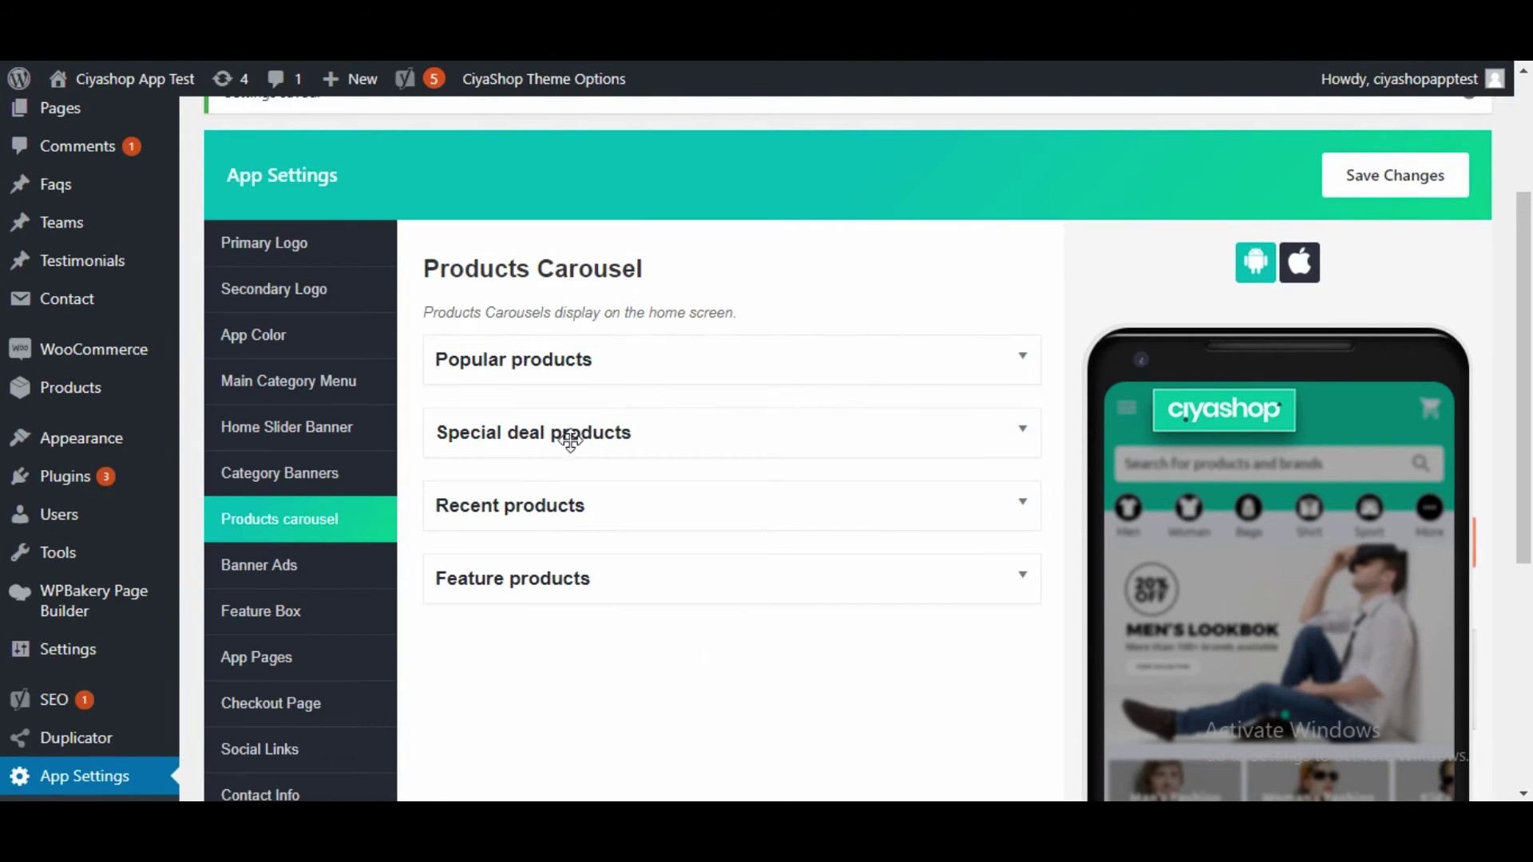
{"action": "left_click_drag", "start_coordinate": [530, 503], "coordinate": [527, 431]}
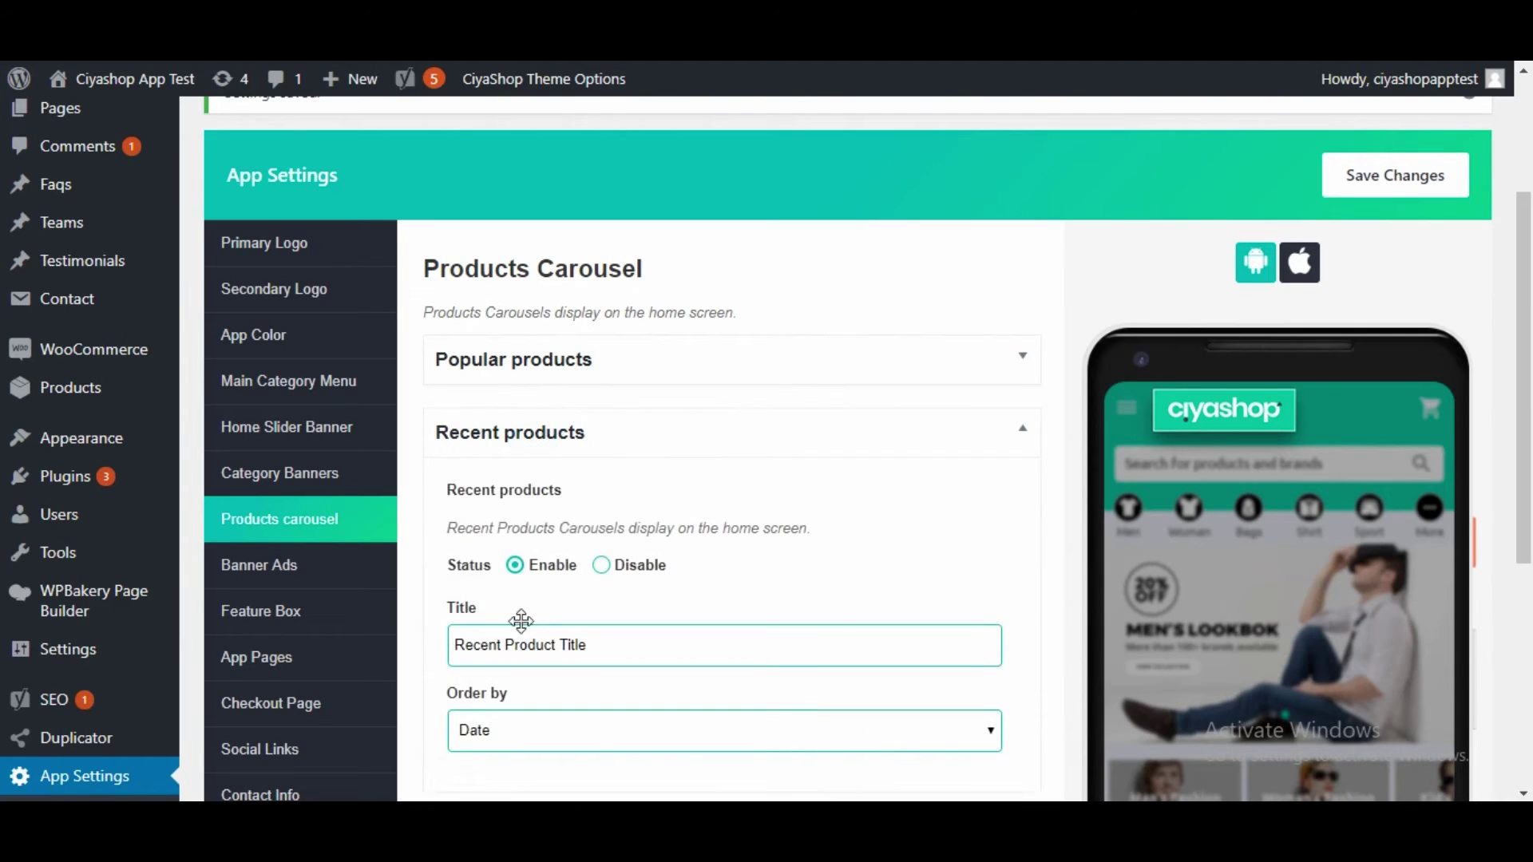
{"action": "left_click", "coordinate": [619, 431]}
{"action": "left_click_drag", "start_coordinate": [564, 596], "coordinate": [543, 499]}
{"action": "left_click_drag", "start_coordinate": [558, 572], "coordinate": [546, 486]}
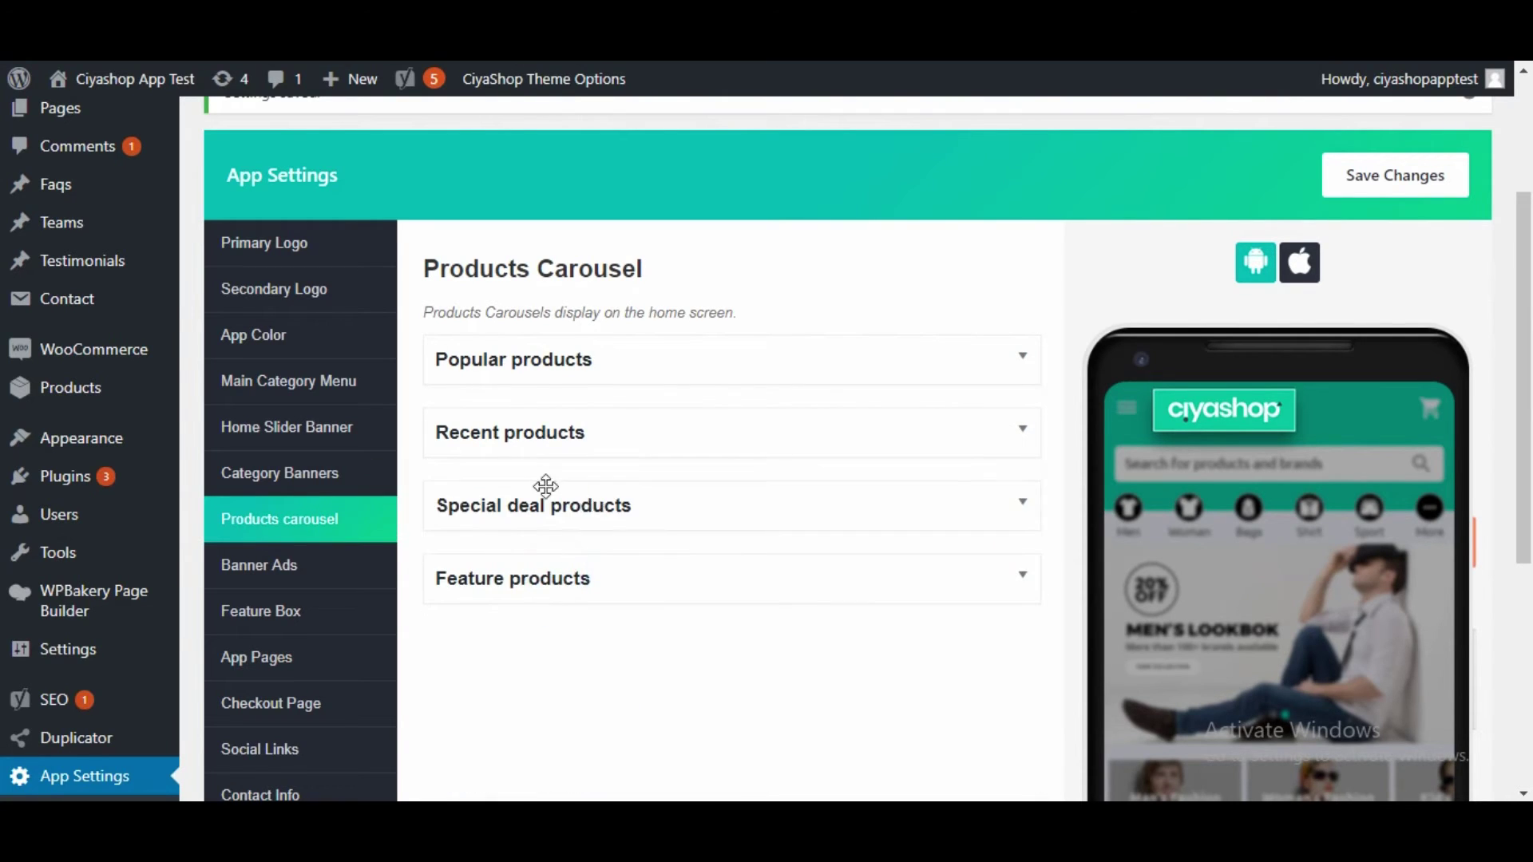
Reorder the carousels to Popular, Feature, Special deal and Recent products, and save the changes.
{"action": "left_click_drag", "start_coordinate": [521, 593], "coordinate": [523, 431]}
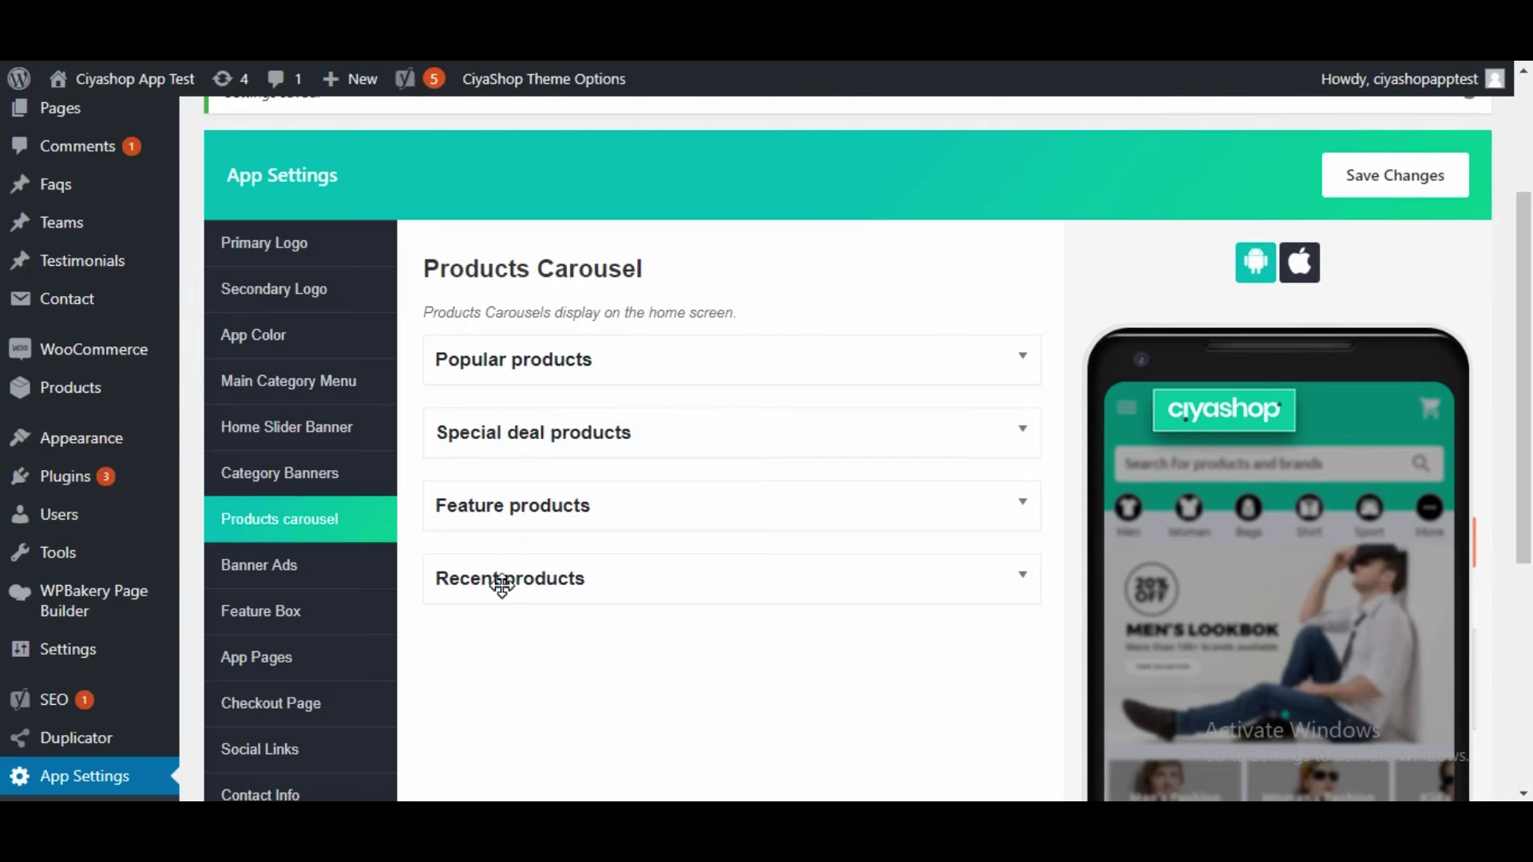
{"action": "left_click_drag", "start_coordinate": [513, 504], "coordinate": [524, 406]}
{"action": "left_click", "coordinate": [669, 426]}
{"action": "left_click", "coordinate": [1413, 182]}
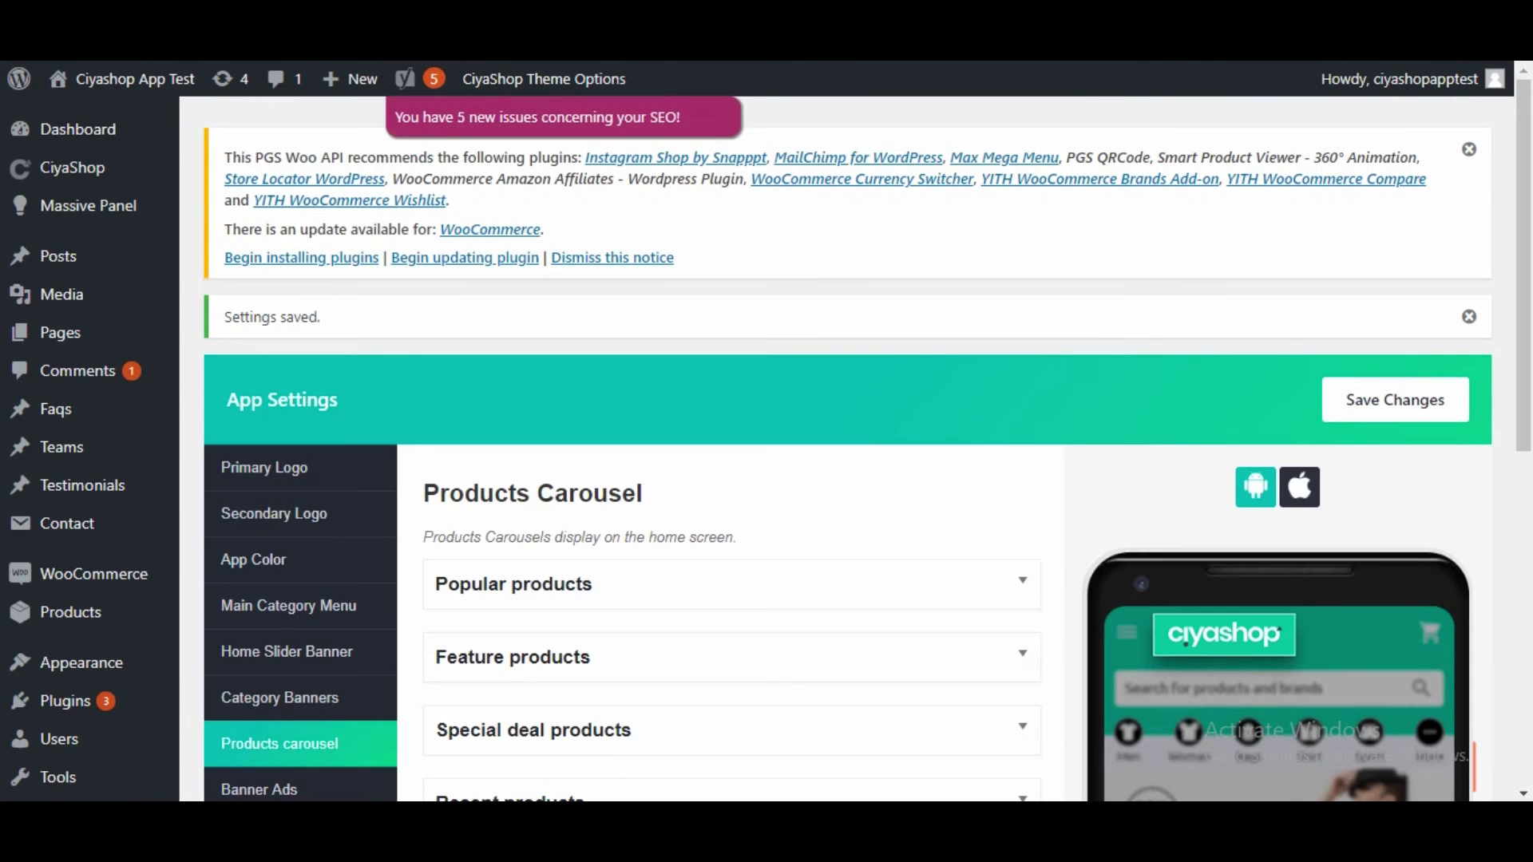
Switch to the emulator, refresh the app's home screen and examine the order of its product sections from Popular down to Recent.
{"action": "key", "text": "alt+Tab"}
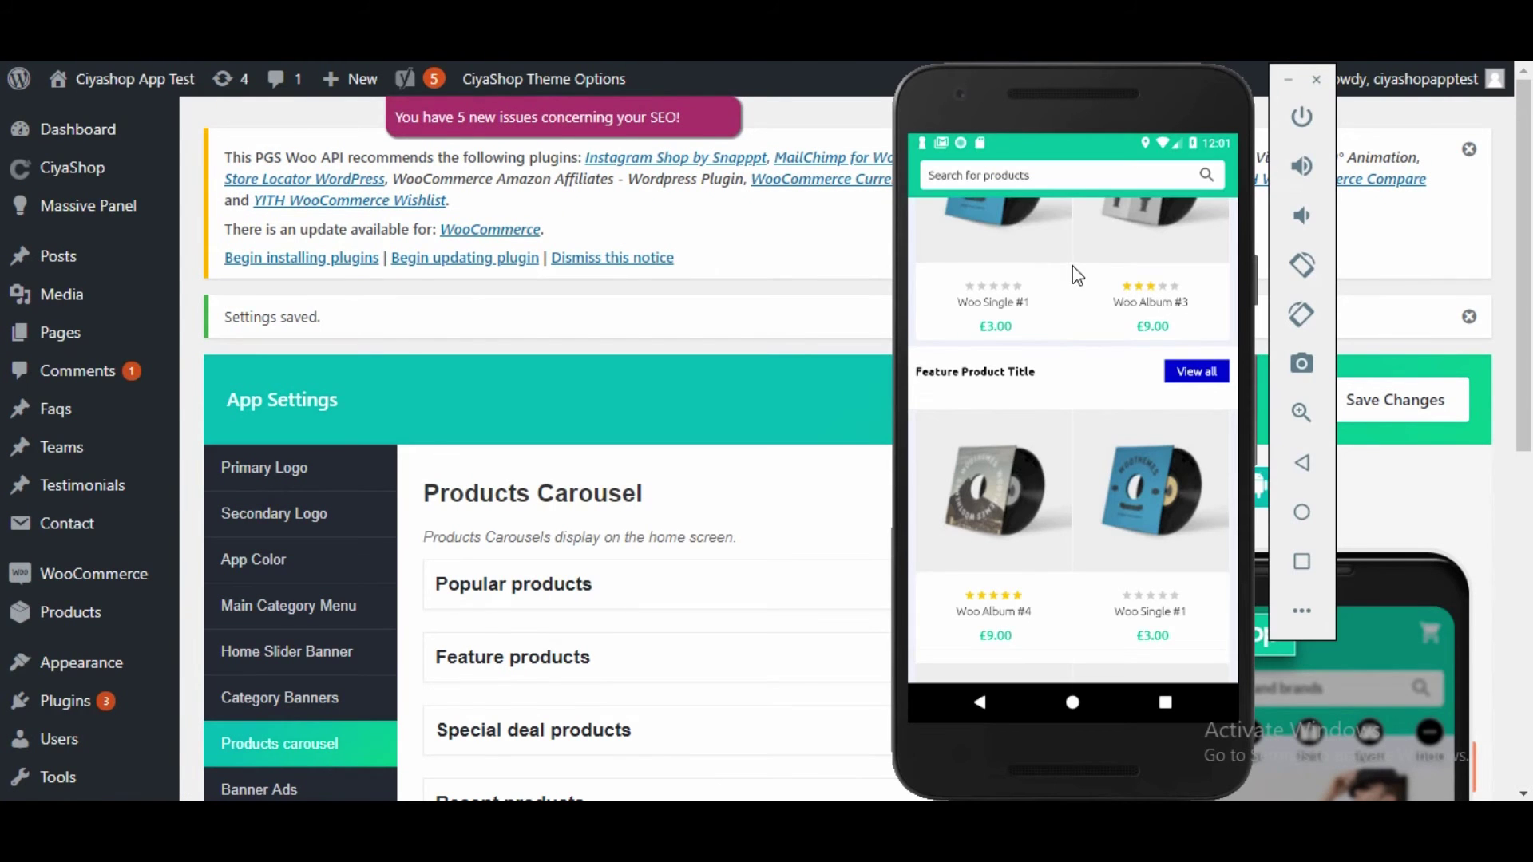
{"action": "left_click_drag", "start_coordinate": [1071, 265], "coordinate": [1082, 650]}
{"action": "left_click_drag", "start_coordinate": [1064, 320], "coordinate": [1134, 437]}
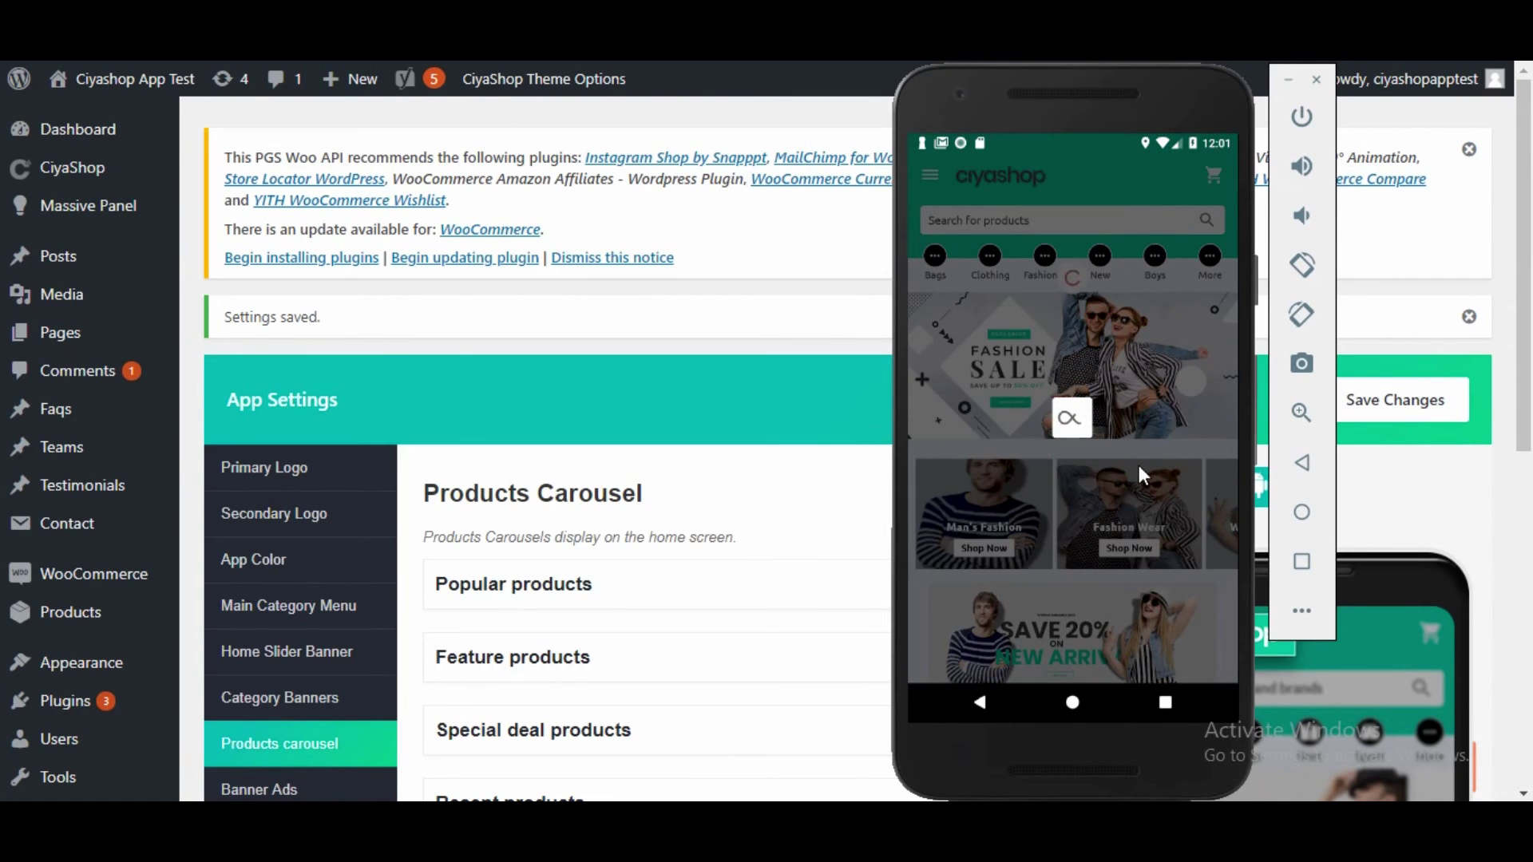
{"action": "left_click_drag", "start_coordinate": [1085, 504], "coordinate": [1076, 326]}
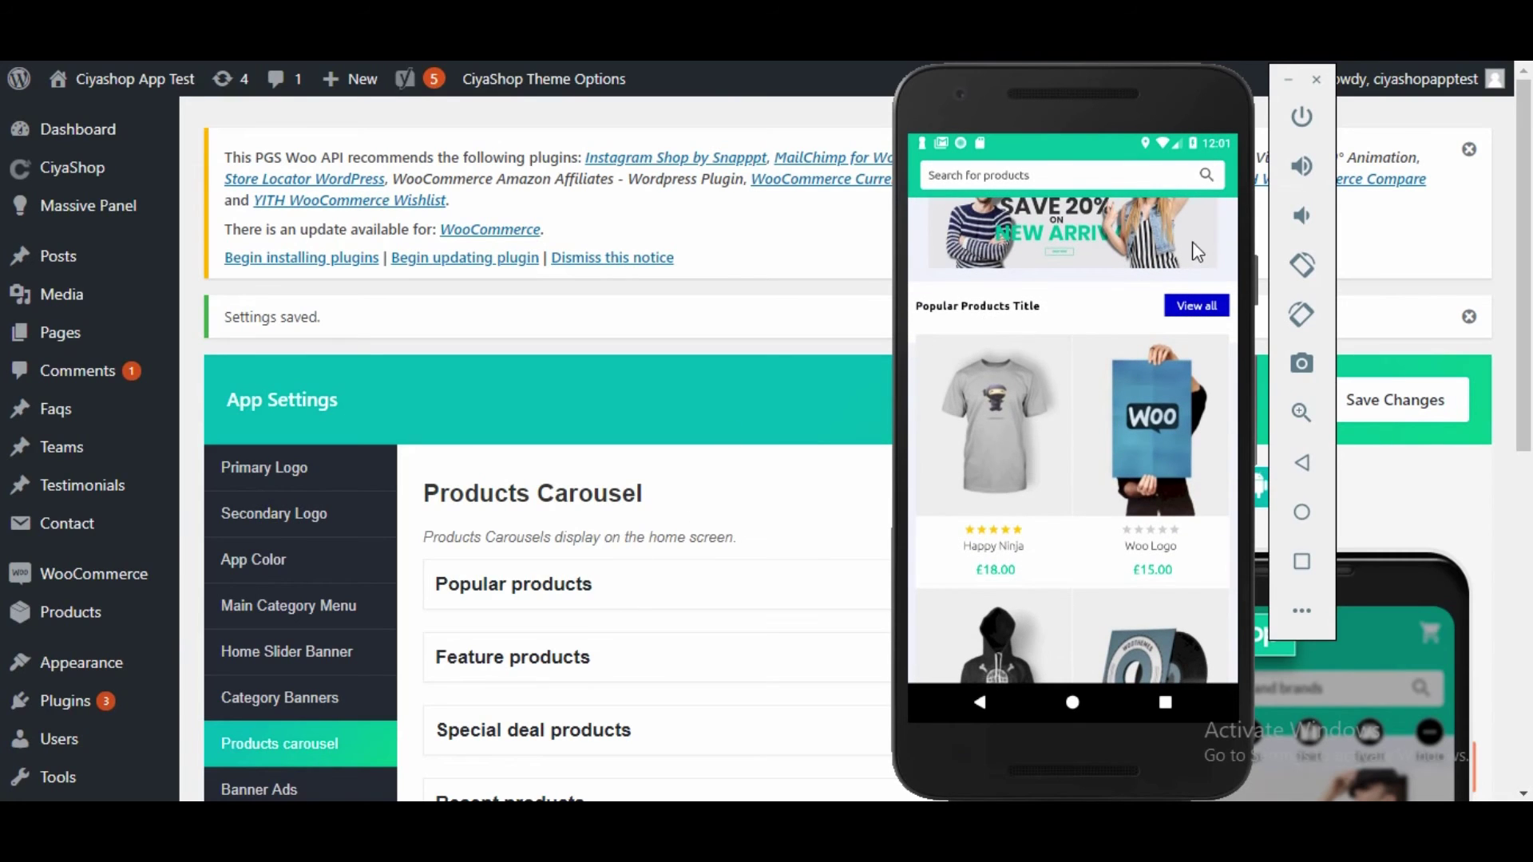
{"action": "scroll", "coordinate": [1096, 366], "scroll_direction": "down", "scroll_amount": 3}
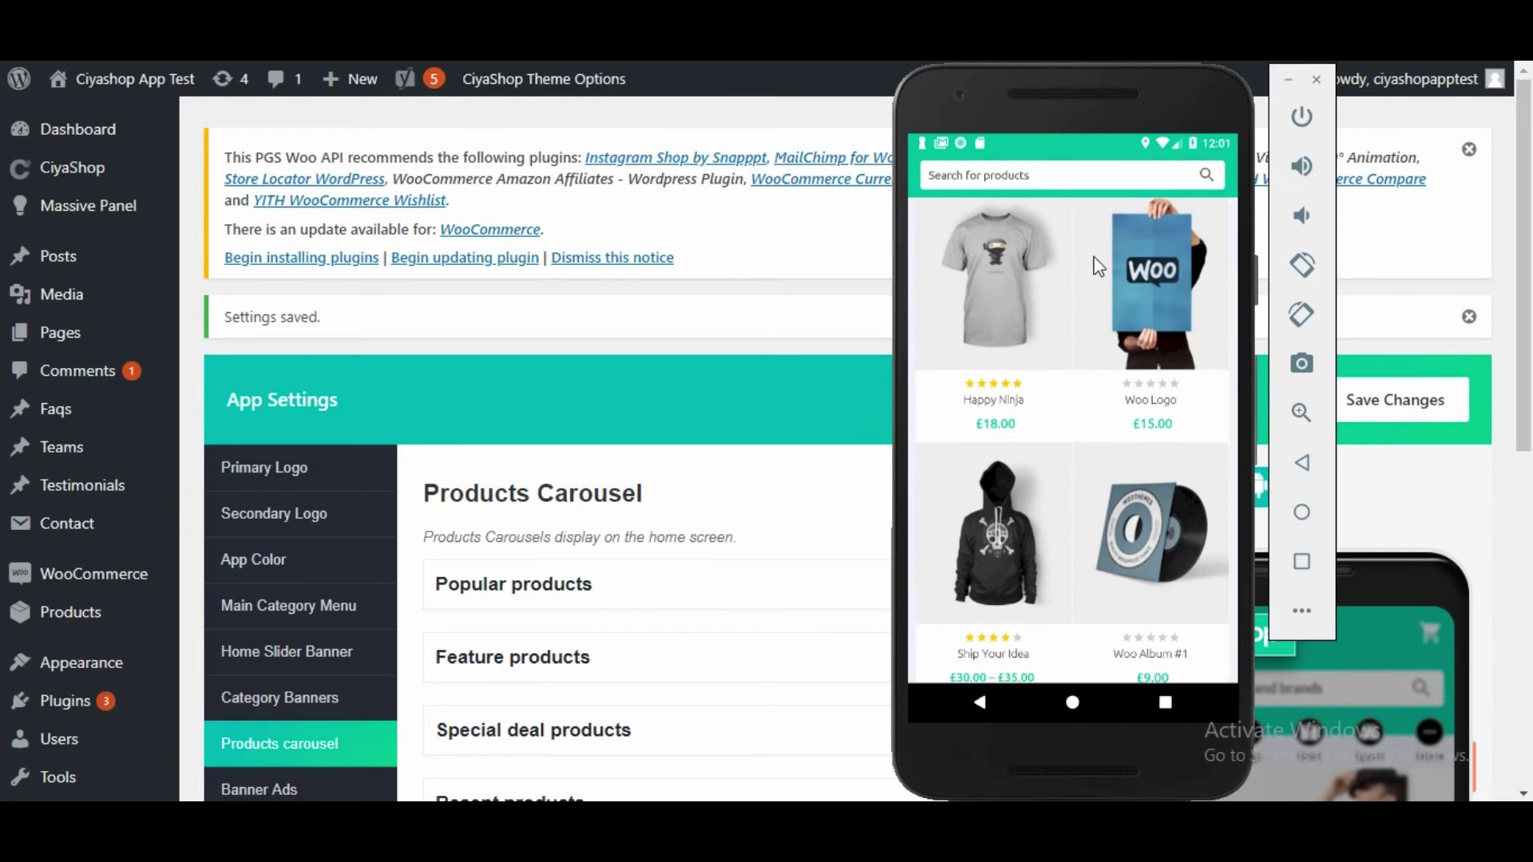
{"action": "scroll", "coordinate": [1075, 407], "scroll_direction": "down", "scroll_amount": 3}
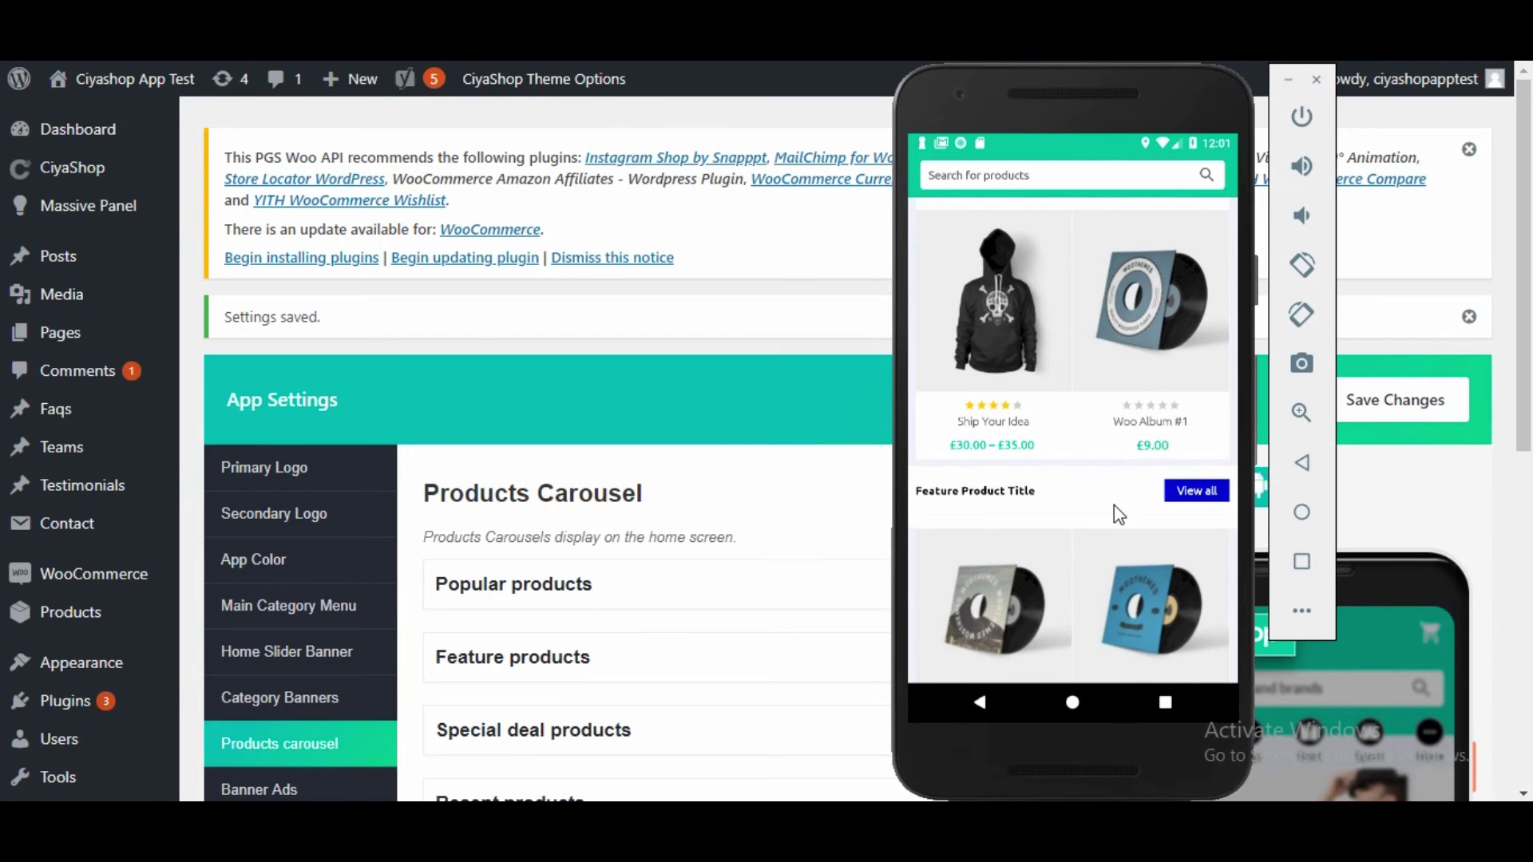
{"action": "scroll", "coordinate": [1113, 514], "scroll_direction": "down", "scroll_amount": 5}
{"action": "scroll", "coordinate": [1121, 384], "scroll_direction": "down", "scroll_amount": 1}
{"action": "scroll", "coordinate": [1061, 343], "scroll_direction": "down", "scroll_amount": 5}
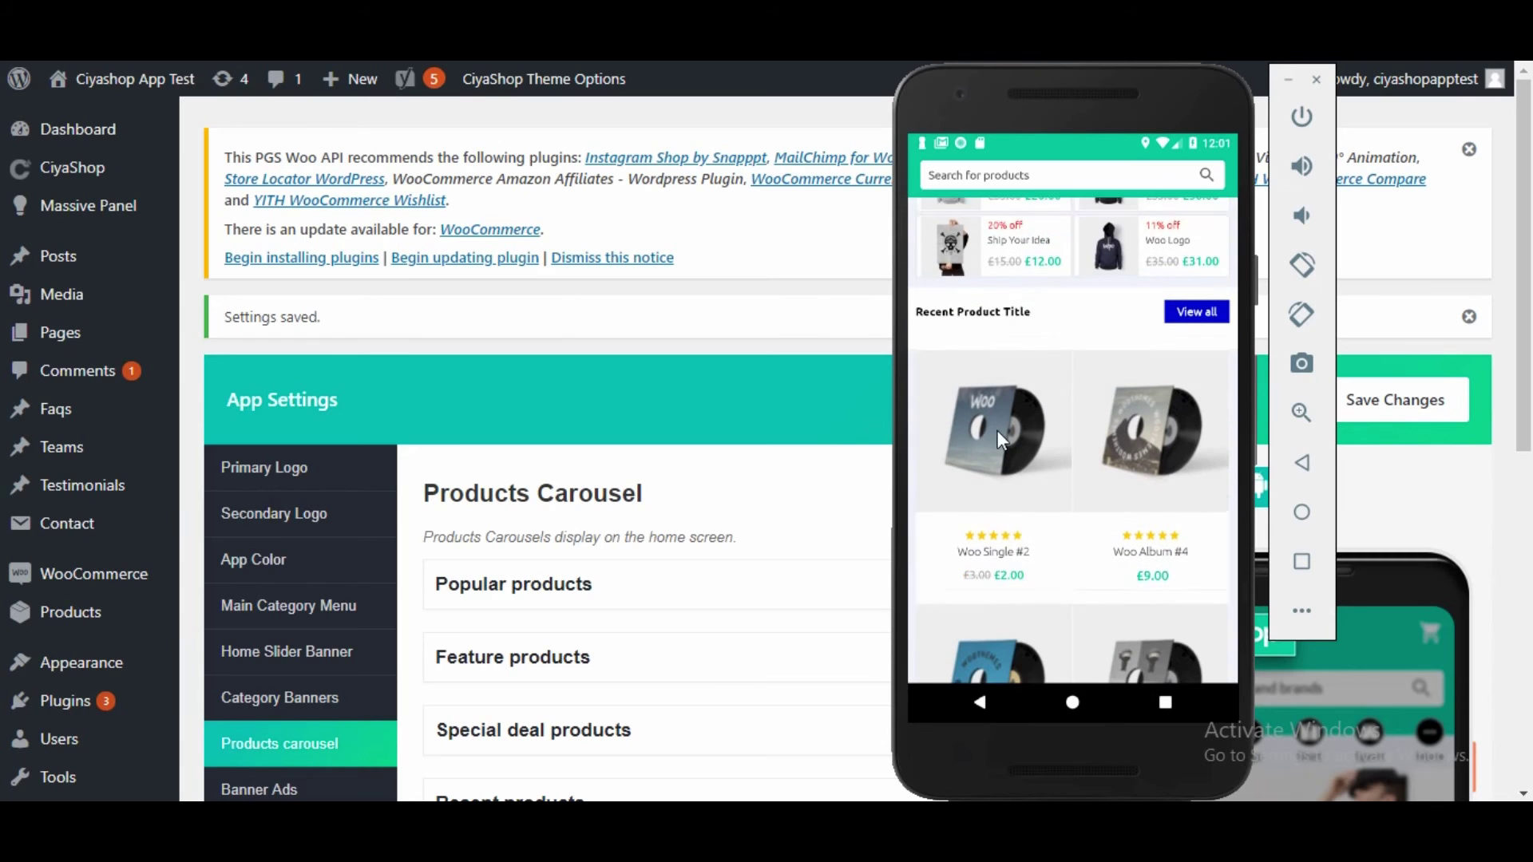
{"action": "scroll", "coordinate": [1104, 278], "scroll_direction": "up", "scroll_amount": 10}
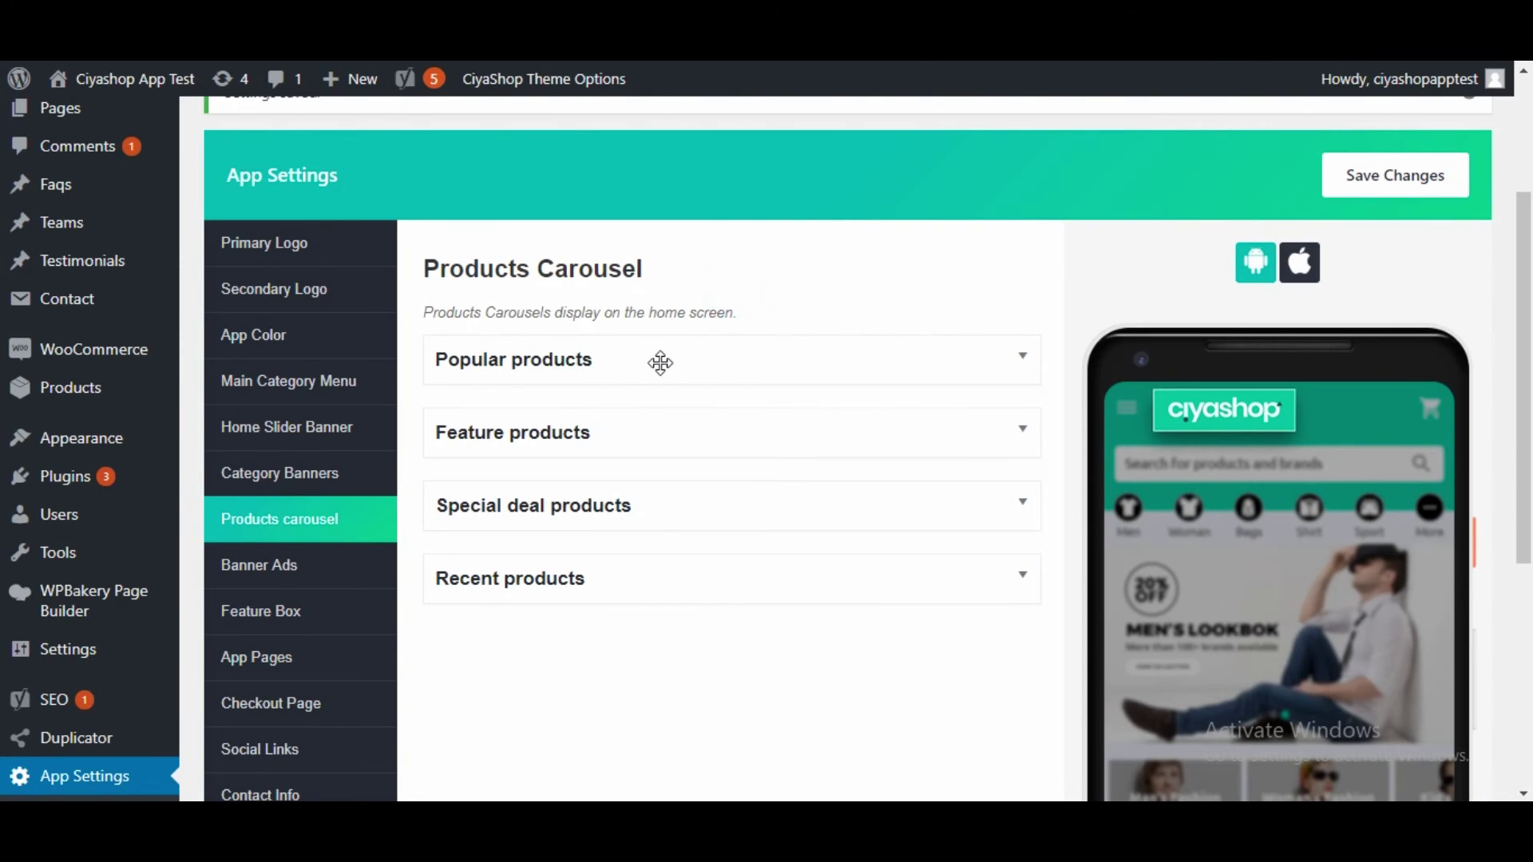
Return to the WordPress App Settings and expand the Popular products carousel's settings.
{"action": "left_click", "coordinate": [661, 359]}
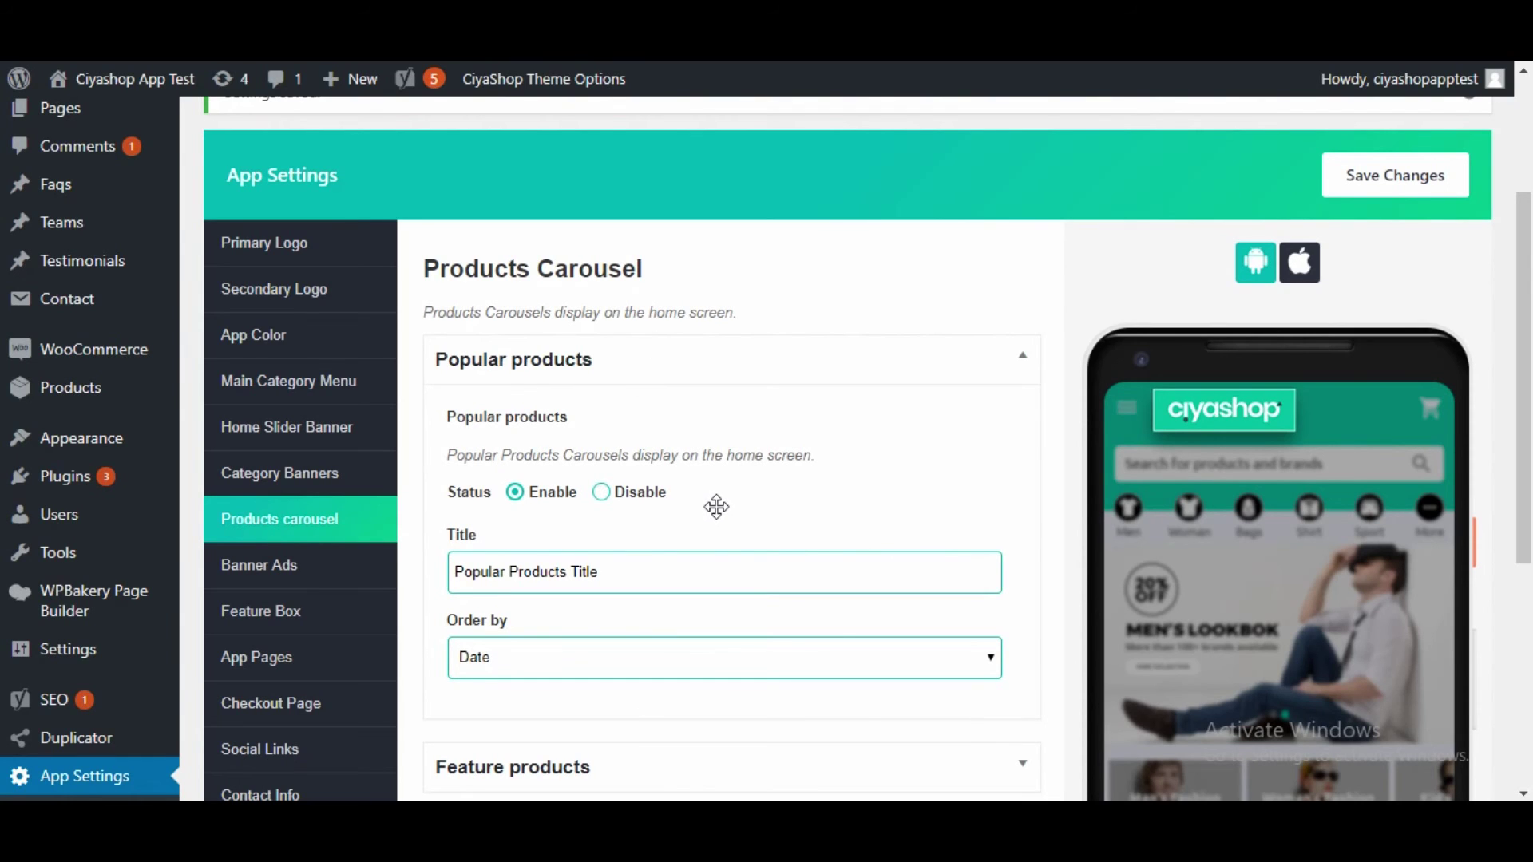
Switch to the emulator, open the Happy Ninja product from the Special Deal section and look through its details and related products.
{"action": "left_click", "coordinate": [801, 798]}
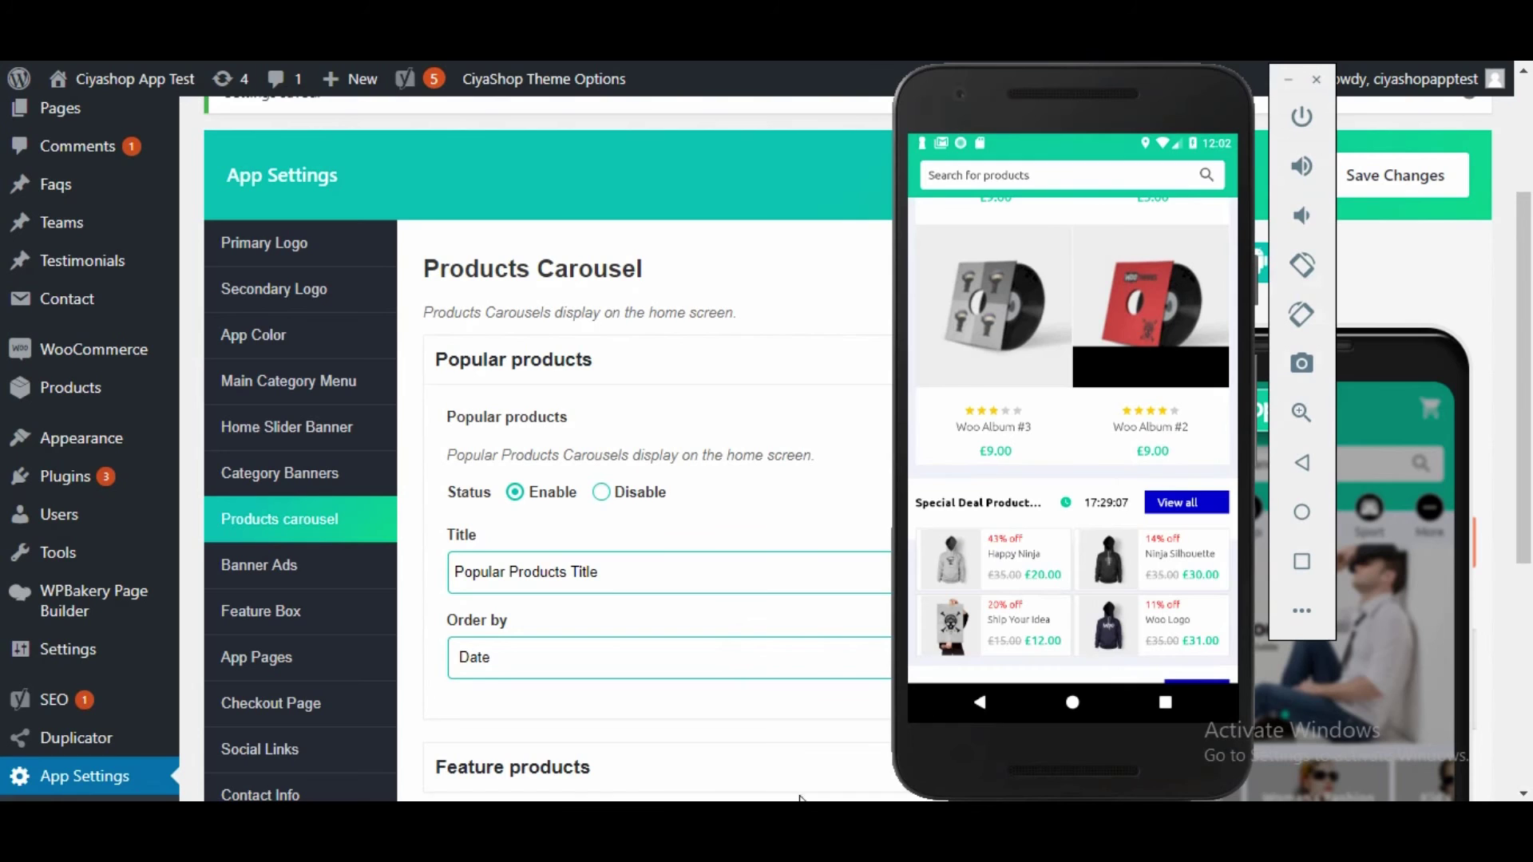
{"action": "left_click_drag", "start_coordinate": [1043, 515], "coordinate": [1033, 305]}
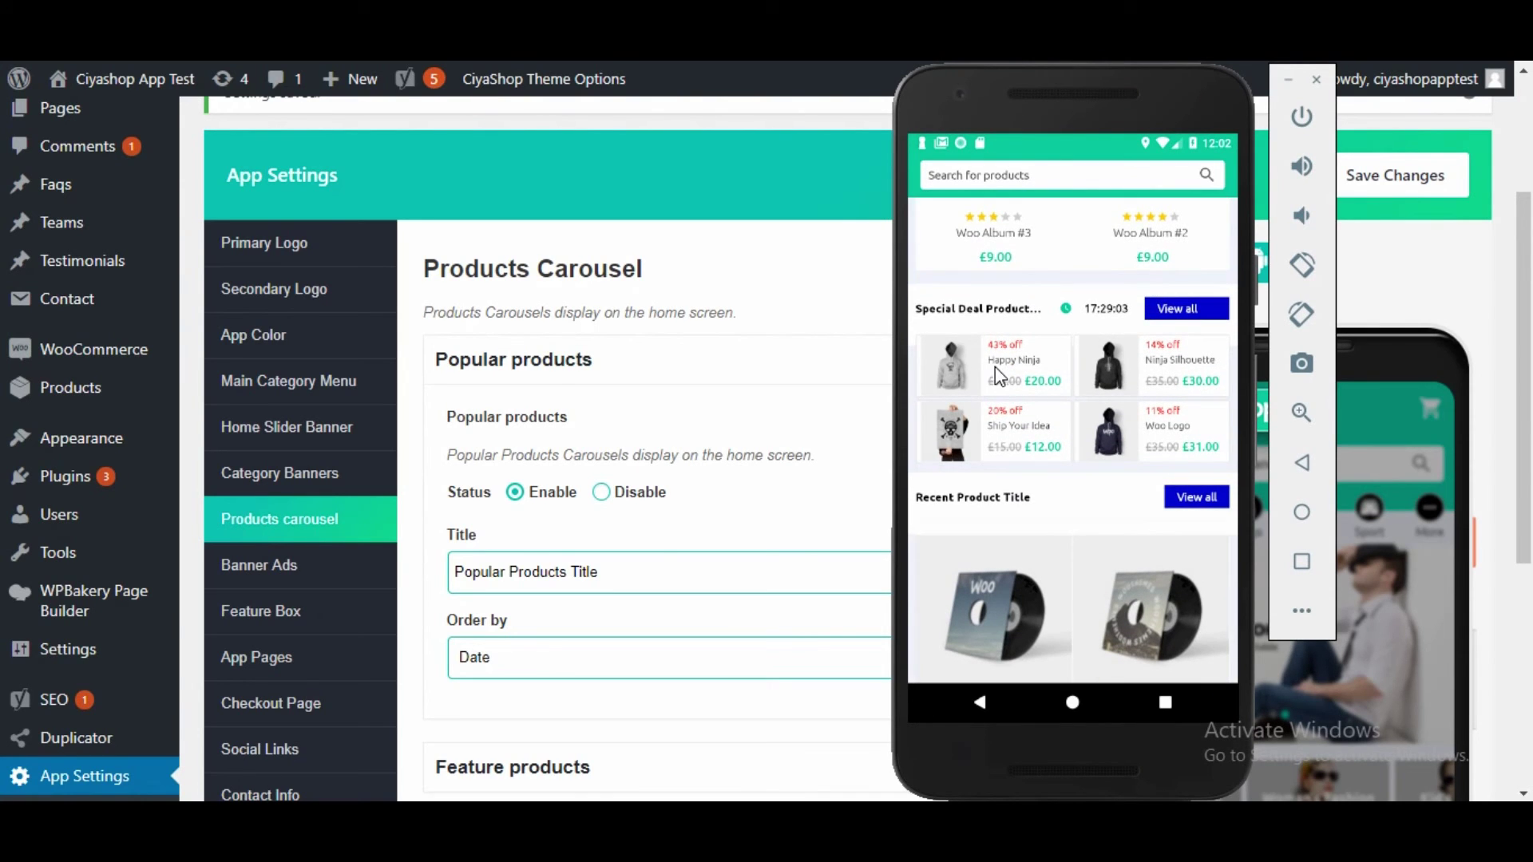
{"action": "left_click", "coordinate": [995, 366]}
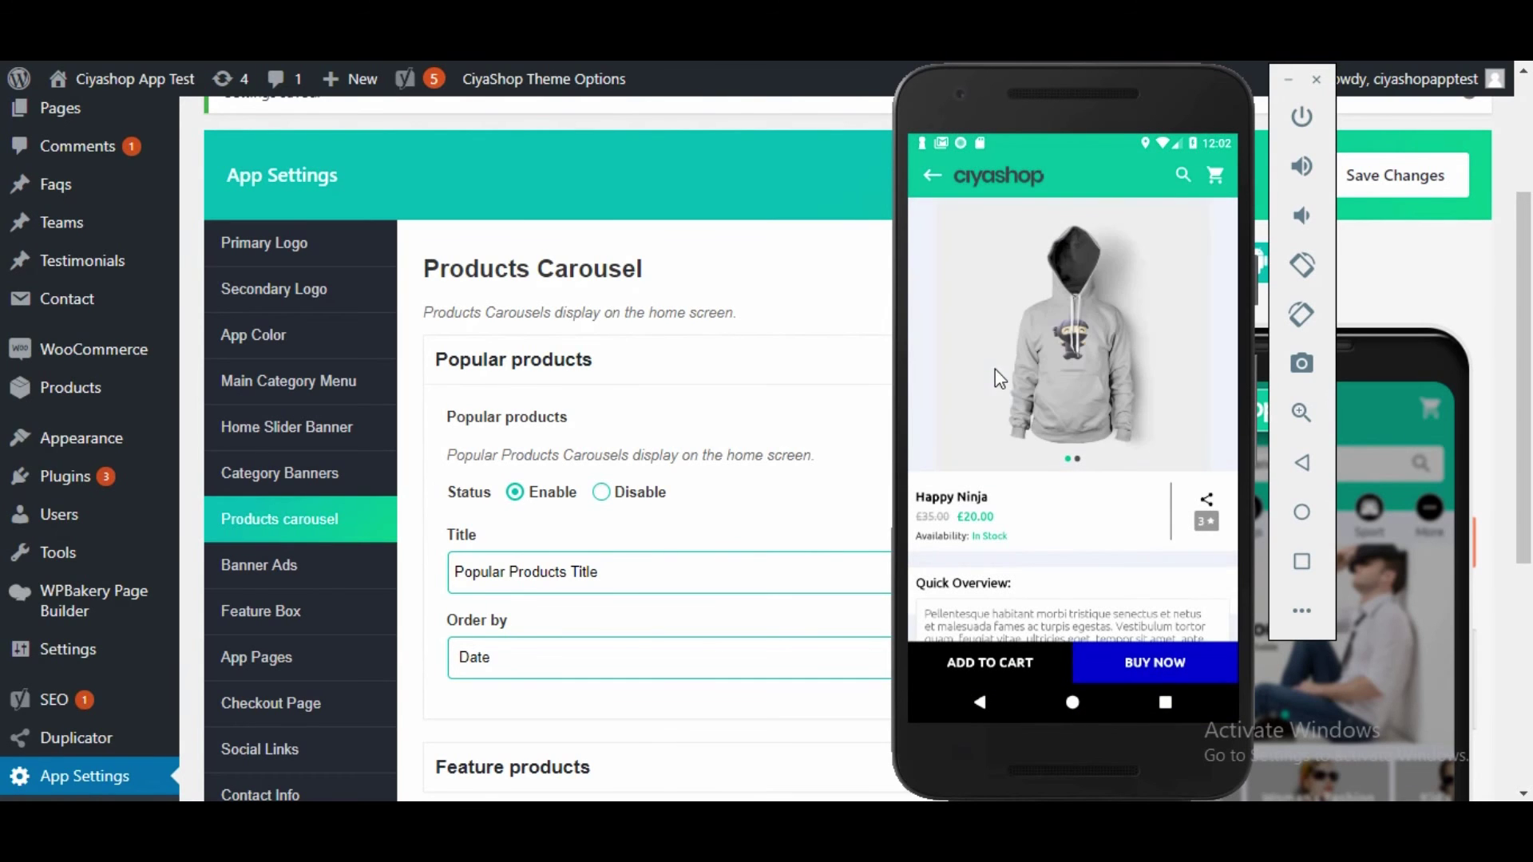
{"action": "left_click_drag", "start_coordinate": [1082, 530], "coordinate": [1070, 396]}
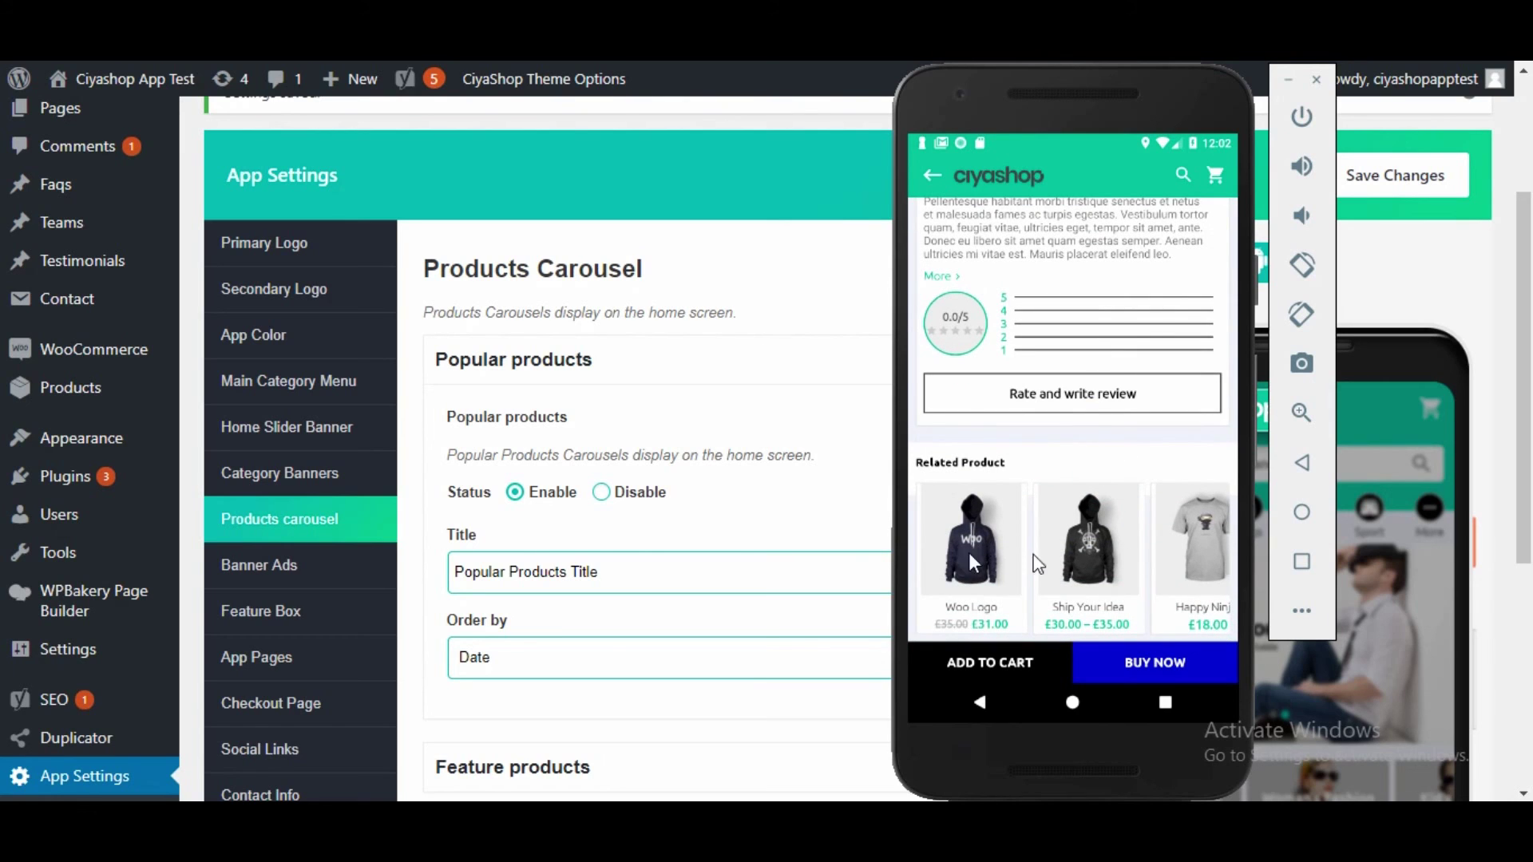
{"action": "left_click_drag", "start_coordinate": [1186, 576], "coordinate": [870, 565]}
Open the Woo Logo hoodie from the related products and examine its details.
{"action": "left_click", "coordinate": [968, 544]}
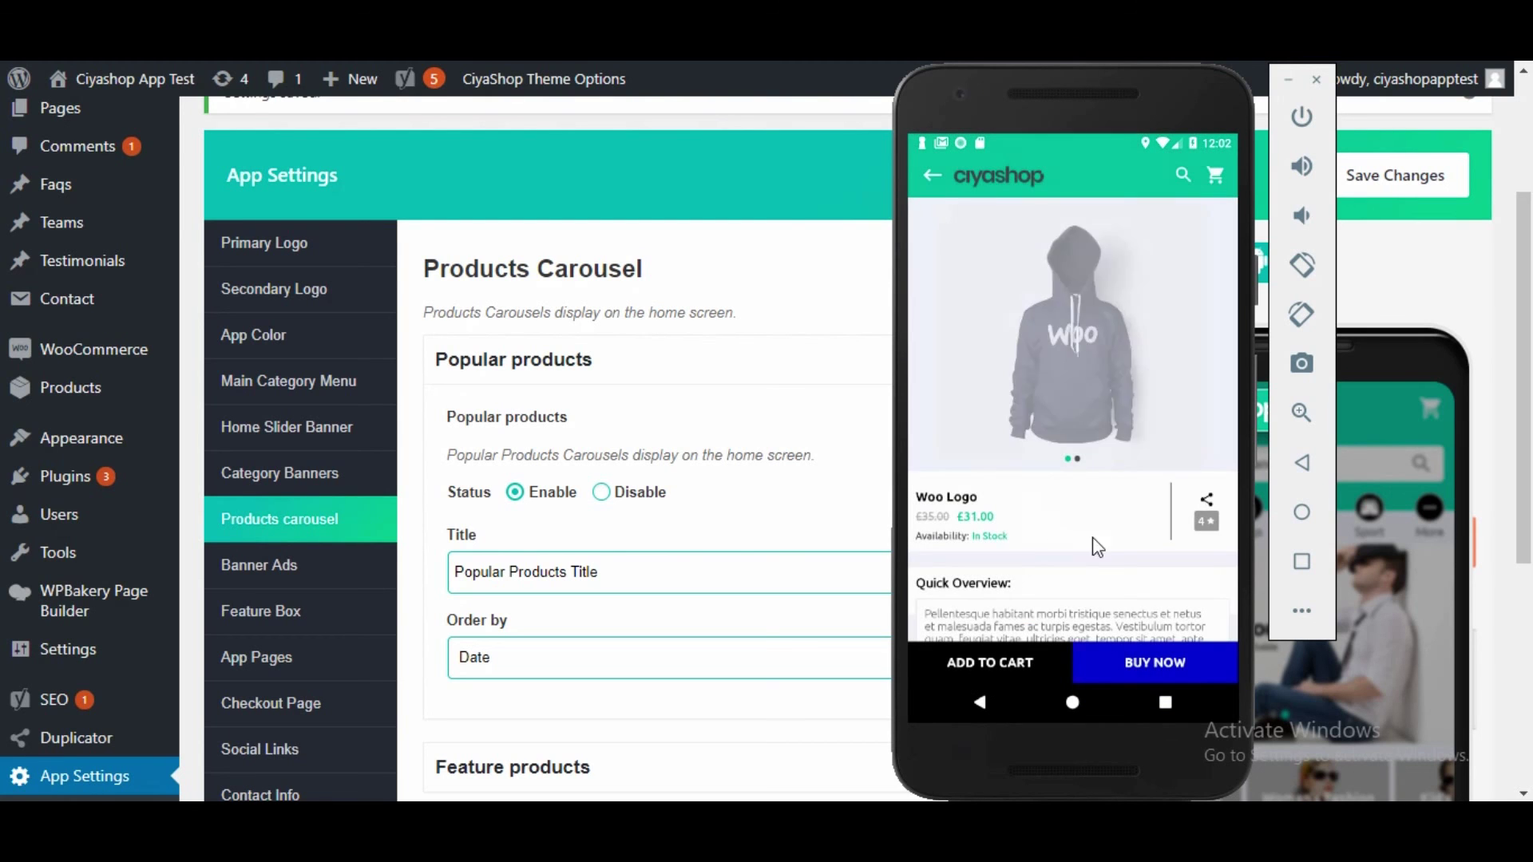
{"action": "left_click_drag", "start_coordinate": [1087, 529], "coordinate": [1045, 376]}
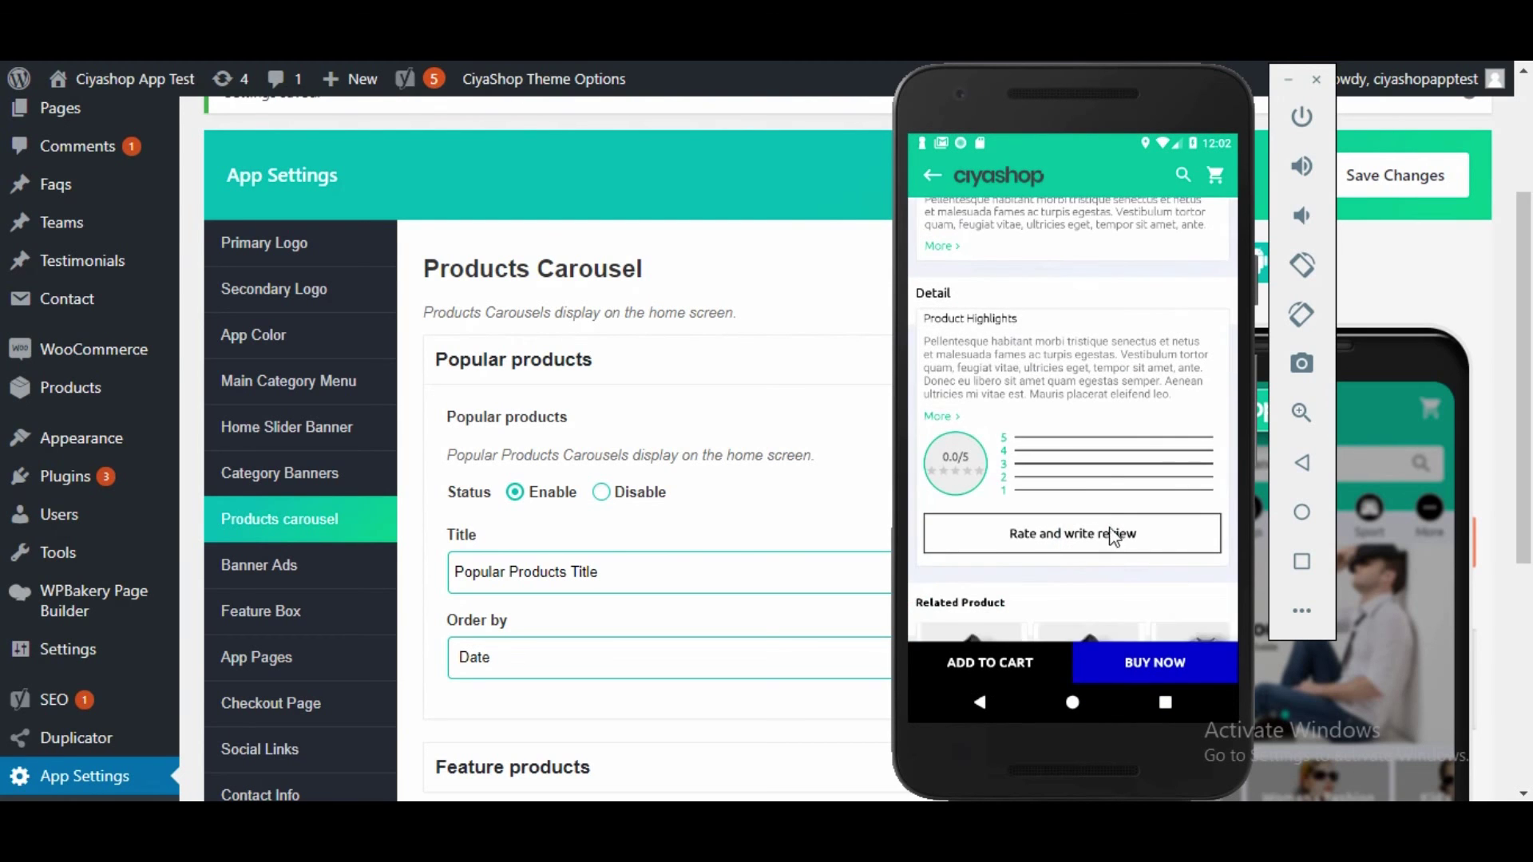